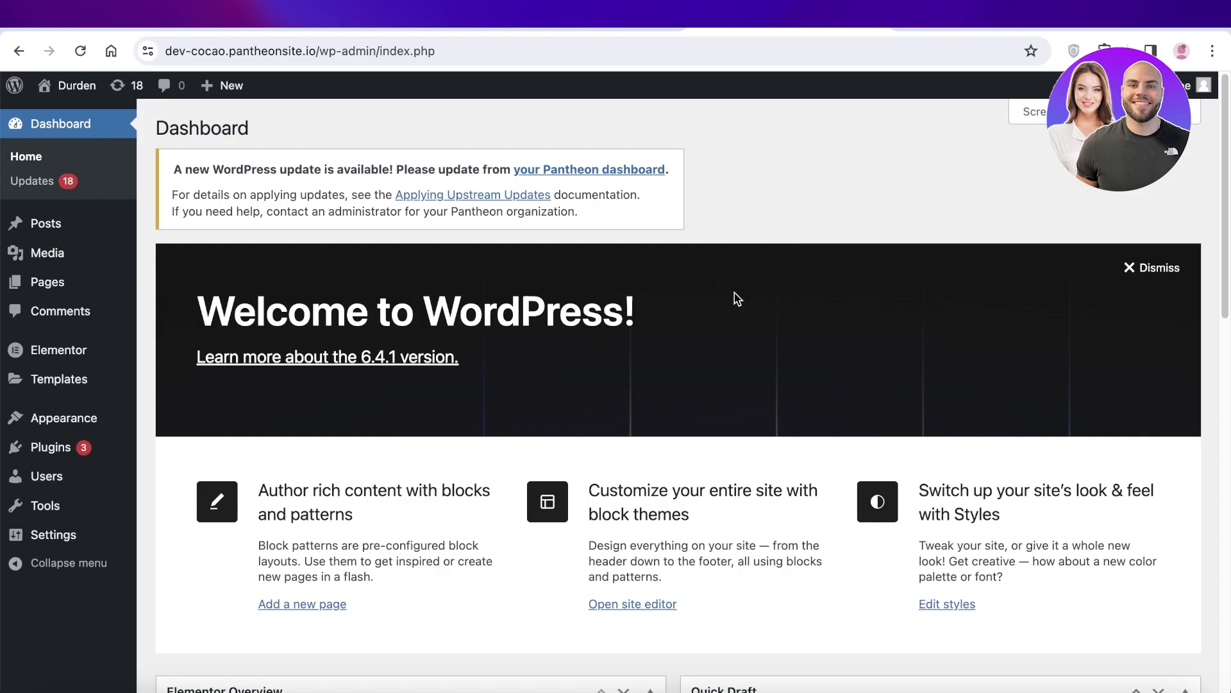
Step: Look through the site's posts, installed themes, pages and main dashboard in the admin area
click(55, 220)
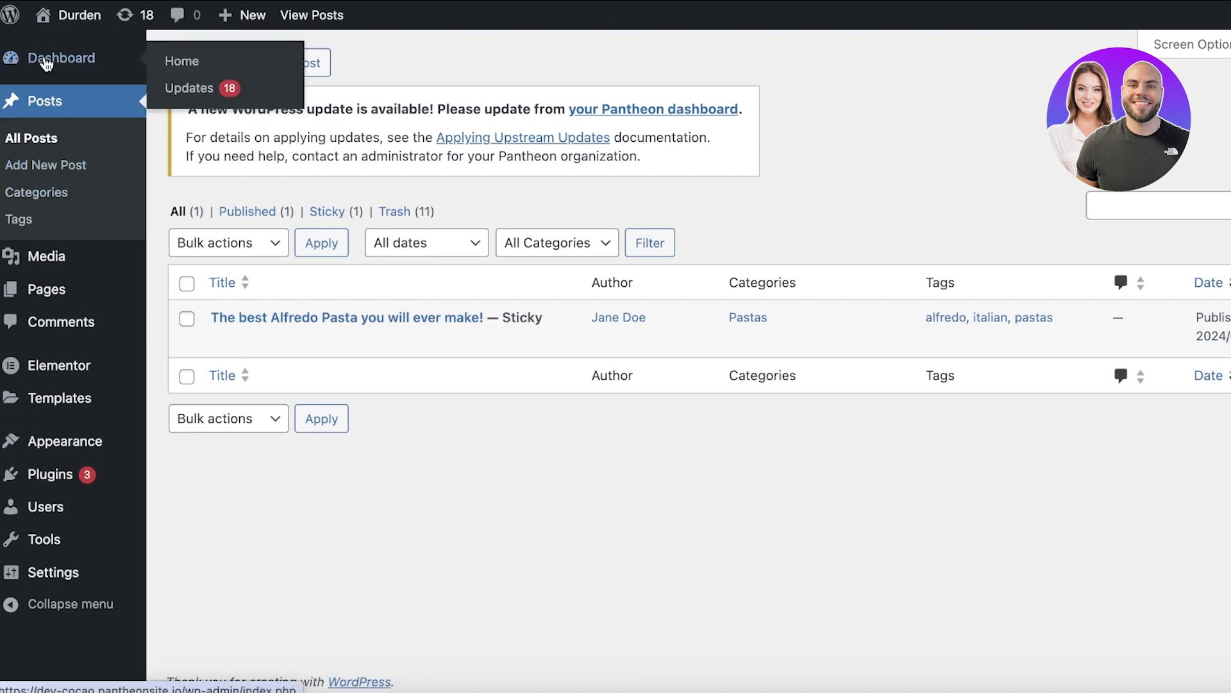
click(46, 59)
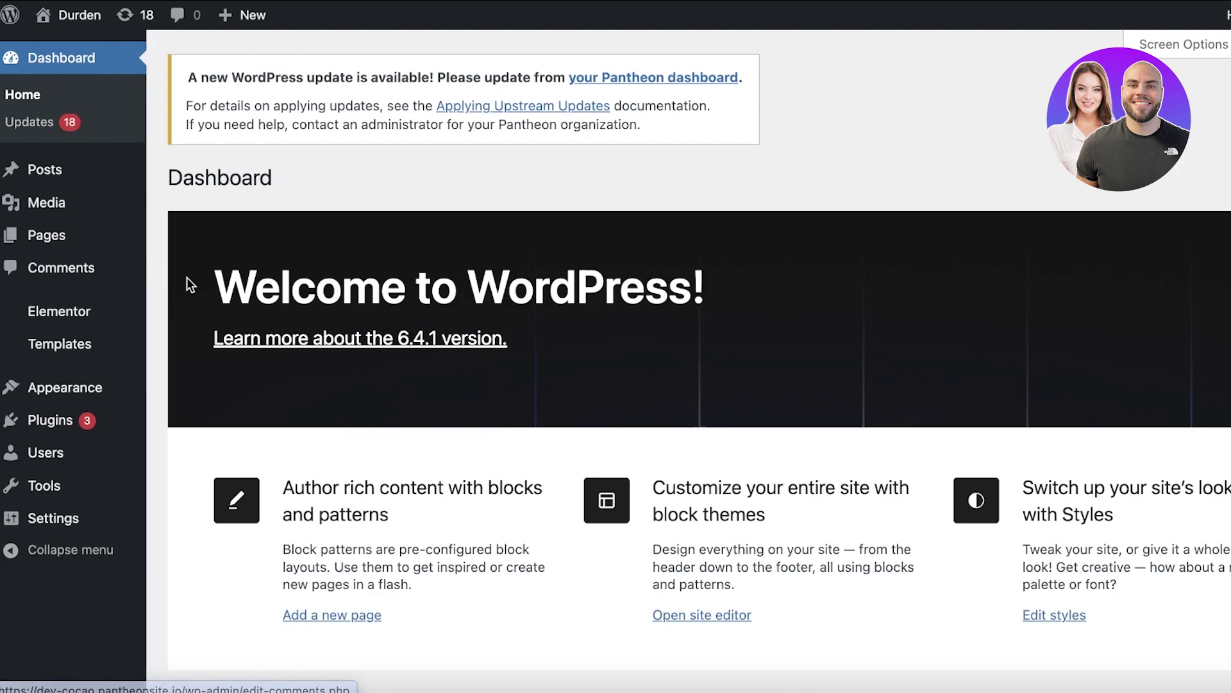
click(69, 386)
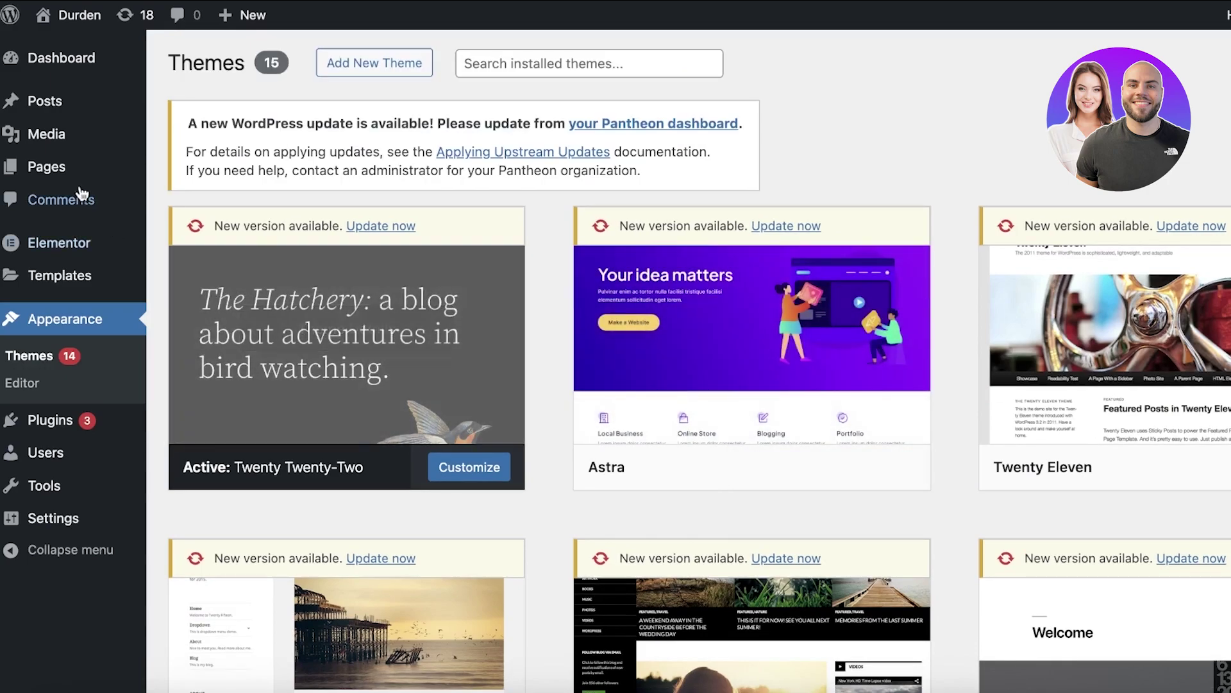
mouse_move(64, 88)
mouse_move(52, 66)
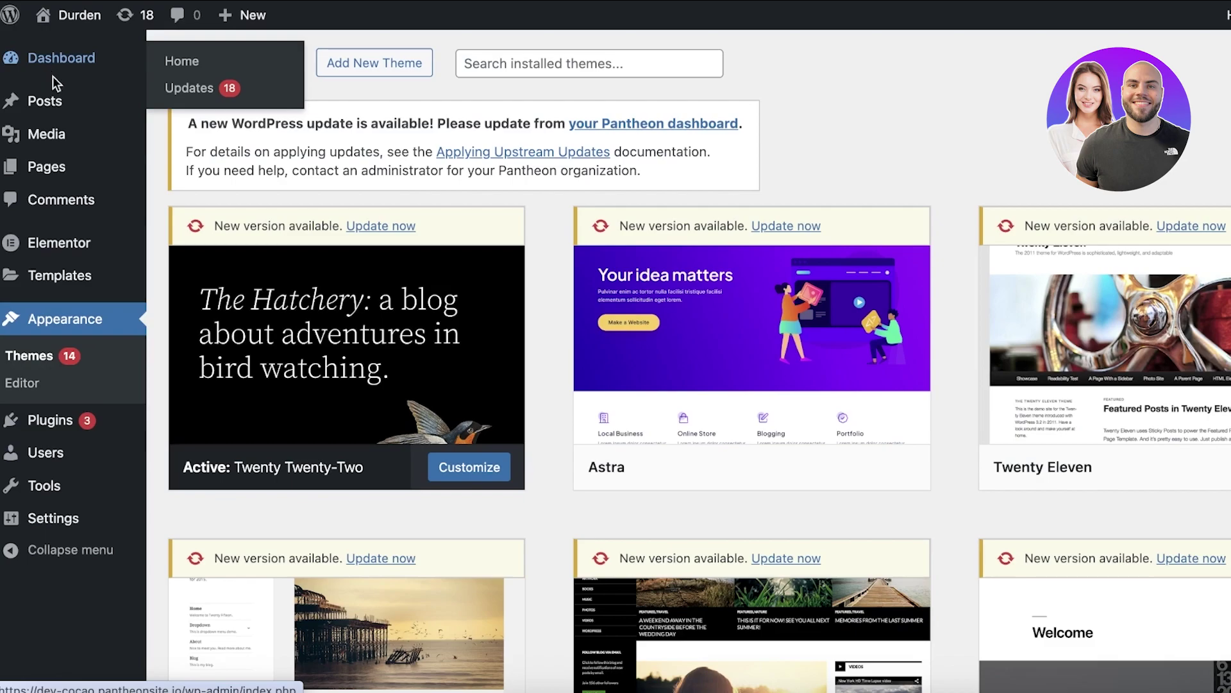
click(68, 162)
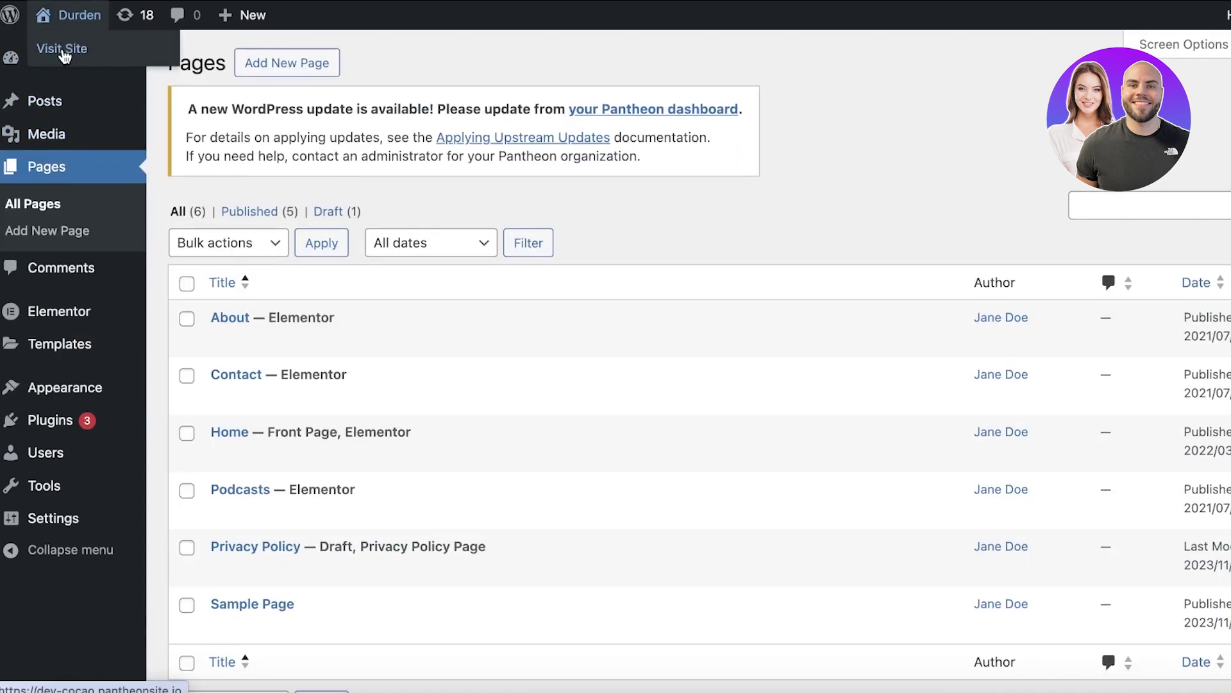
click(17, 63)
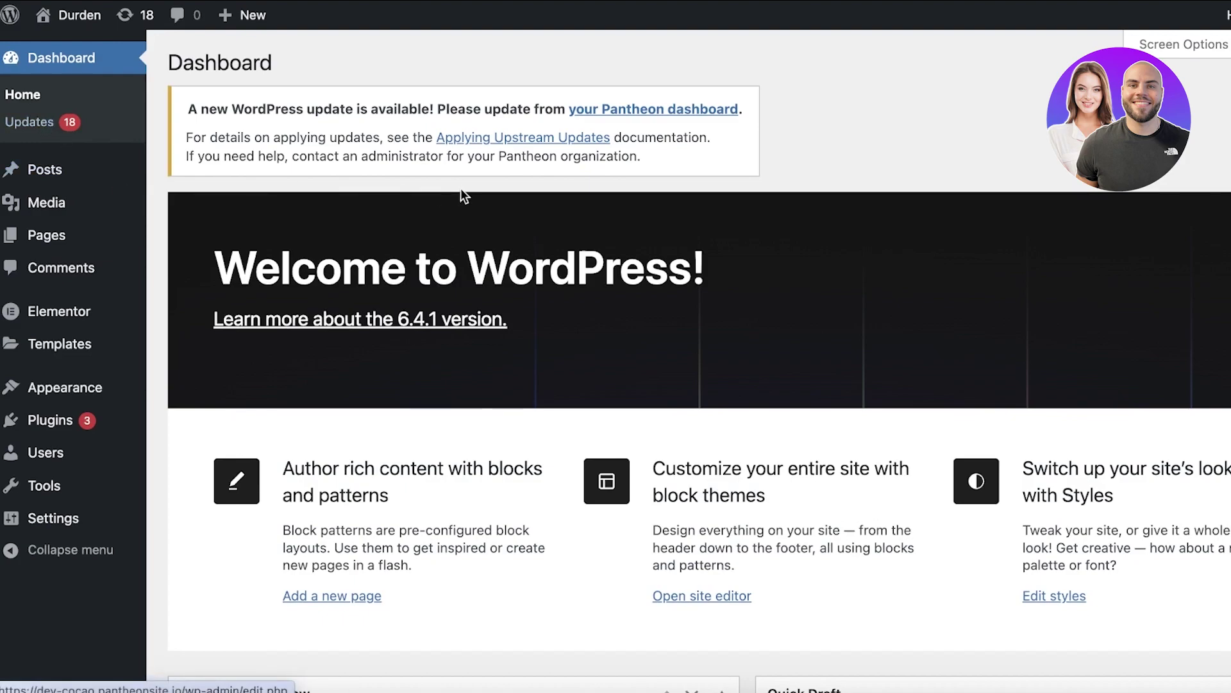
click(8, 177)
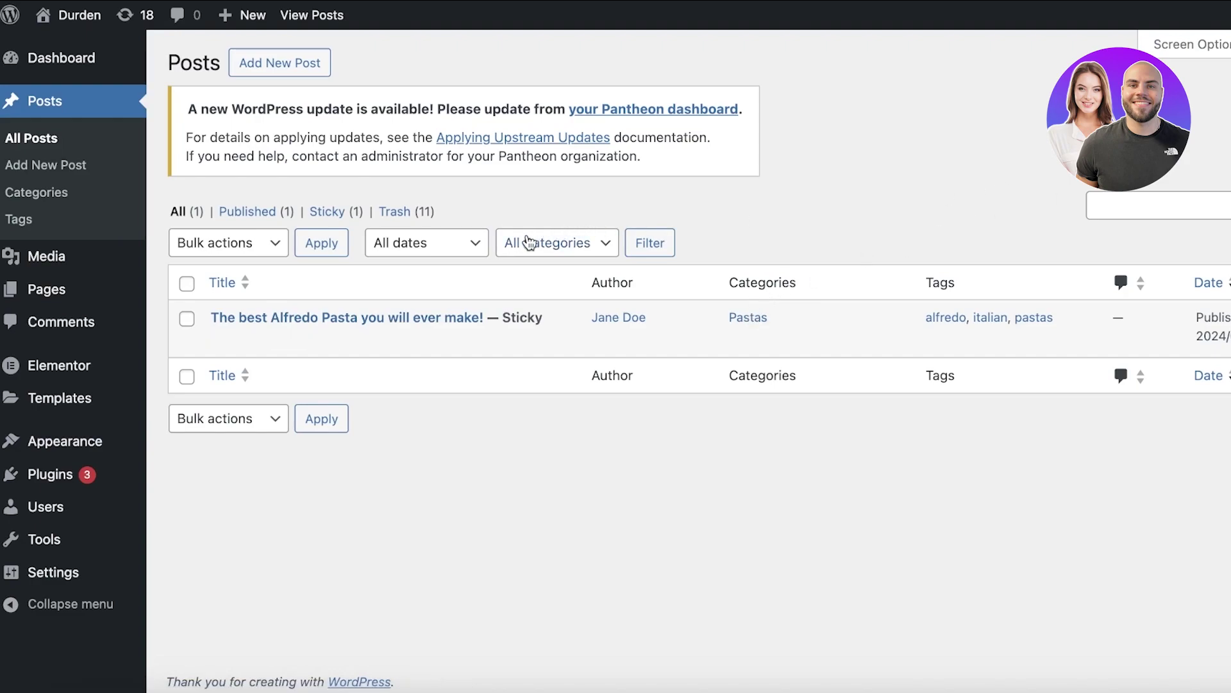
Step: Open the site editor for the active theme and dismiss the notice about template parts
mouse_move(100, 439)
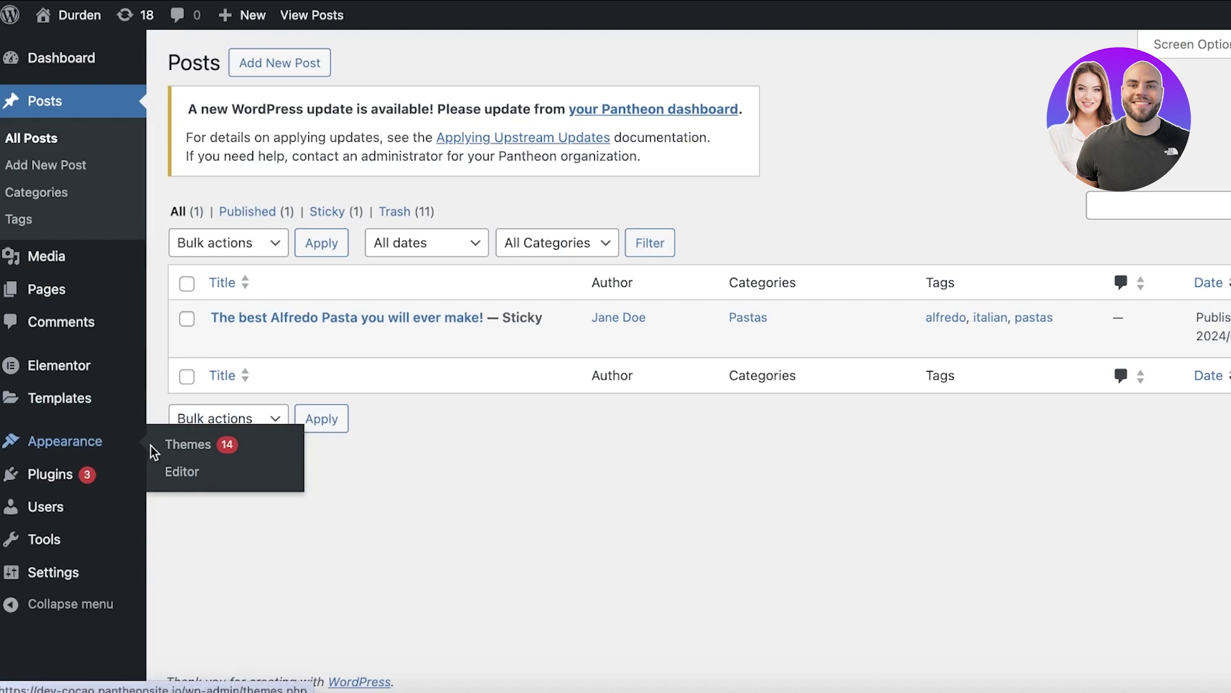
click(170, 472)
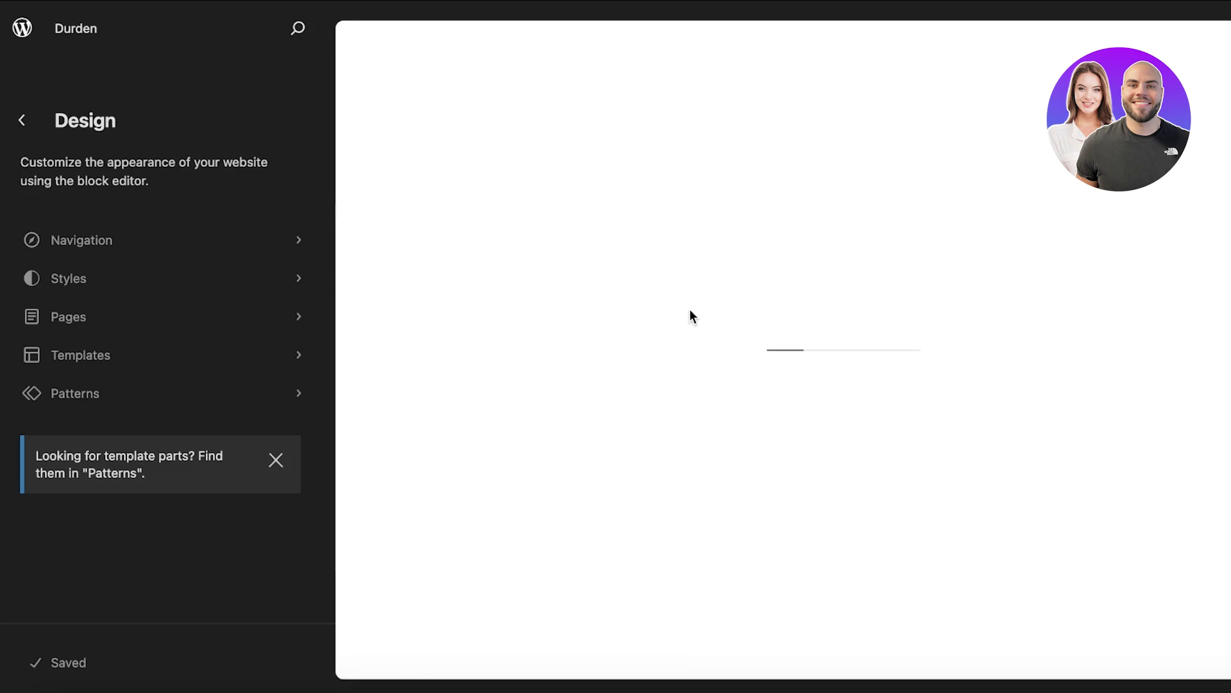
click(275, 462)
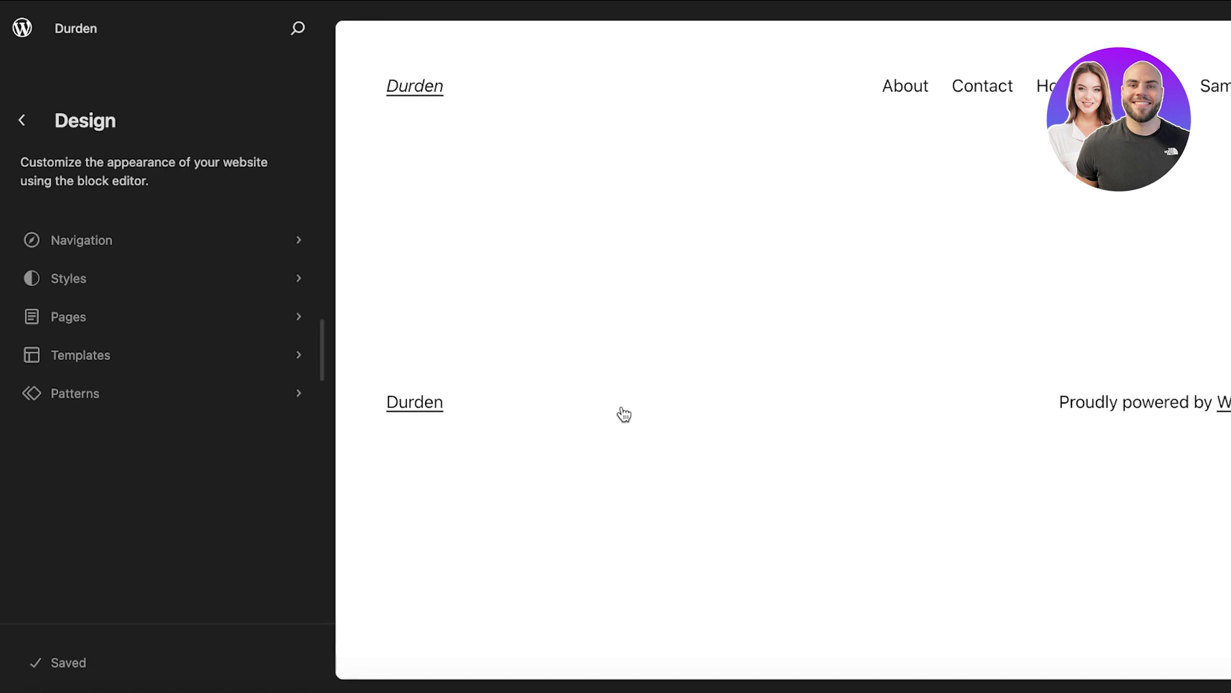
Step: Examine the site's navigation menu, its editing view and its rename, duplicate and delete options
click(183, 248)
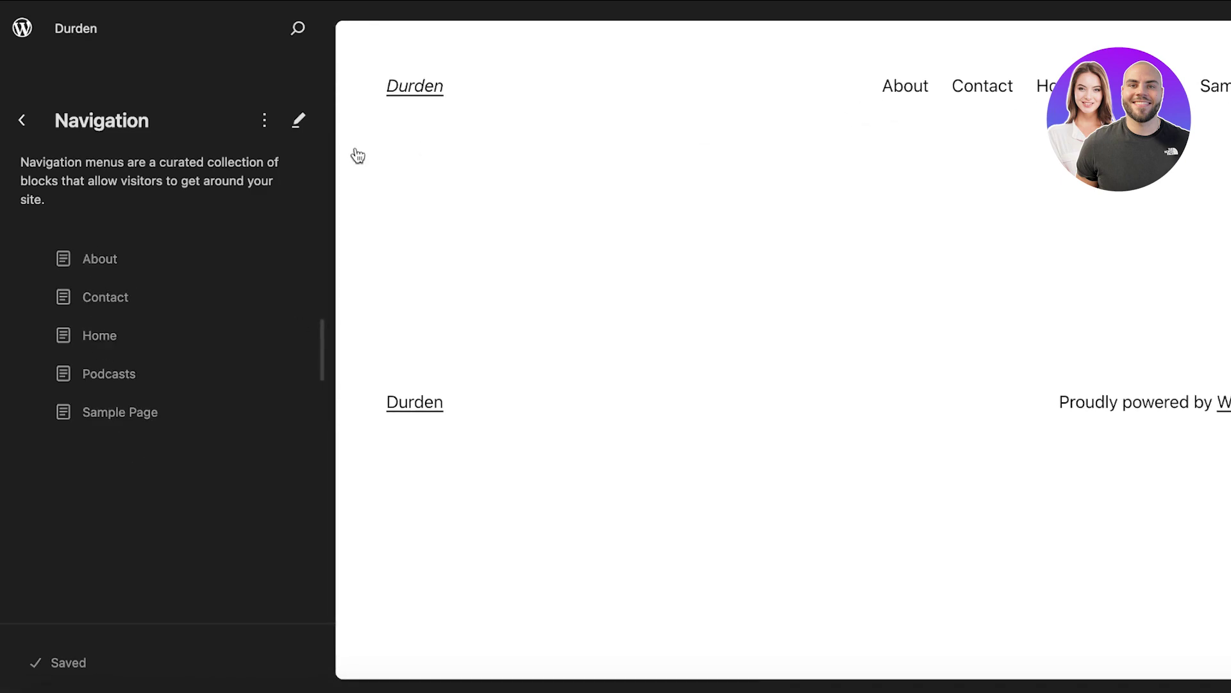
click(299, 120)
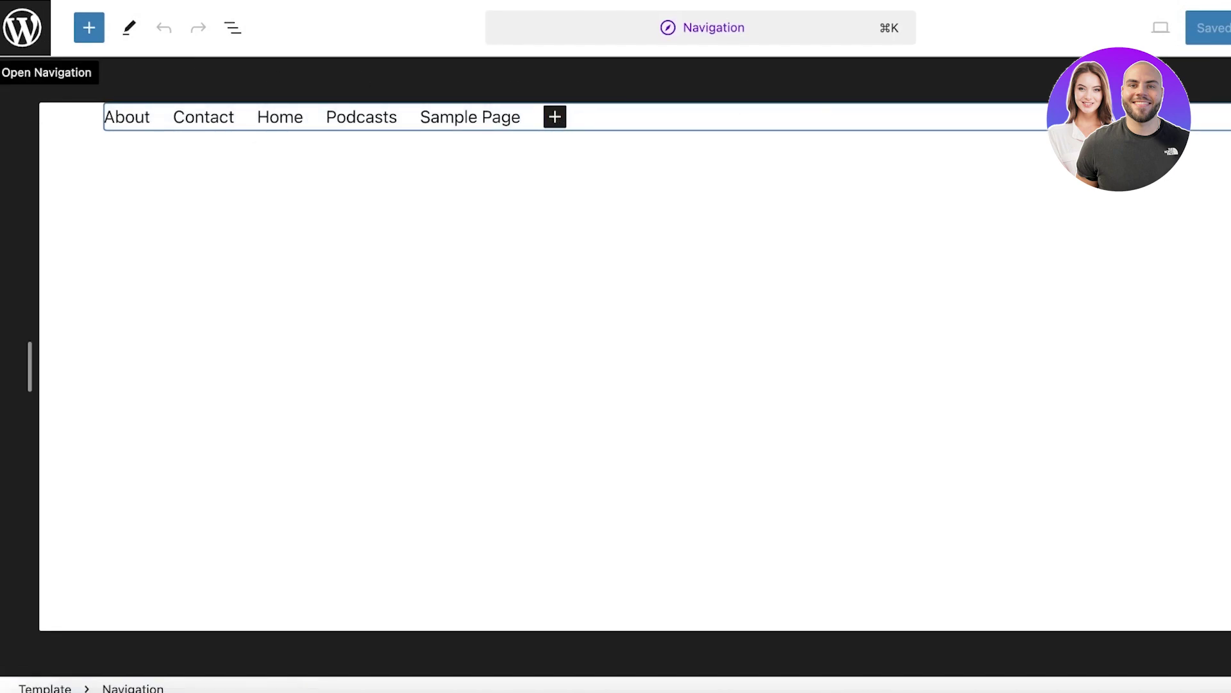
click(23, 28)
click(262, 125)
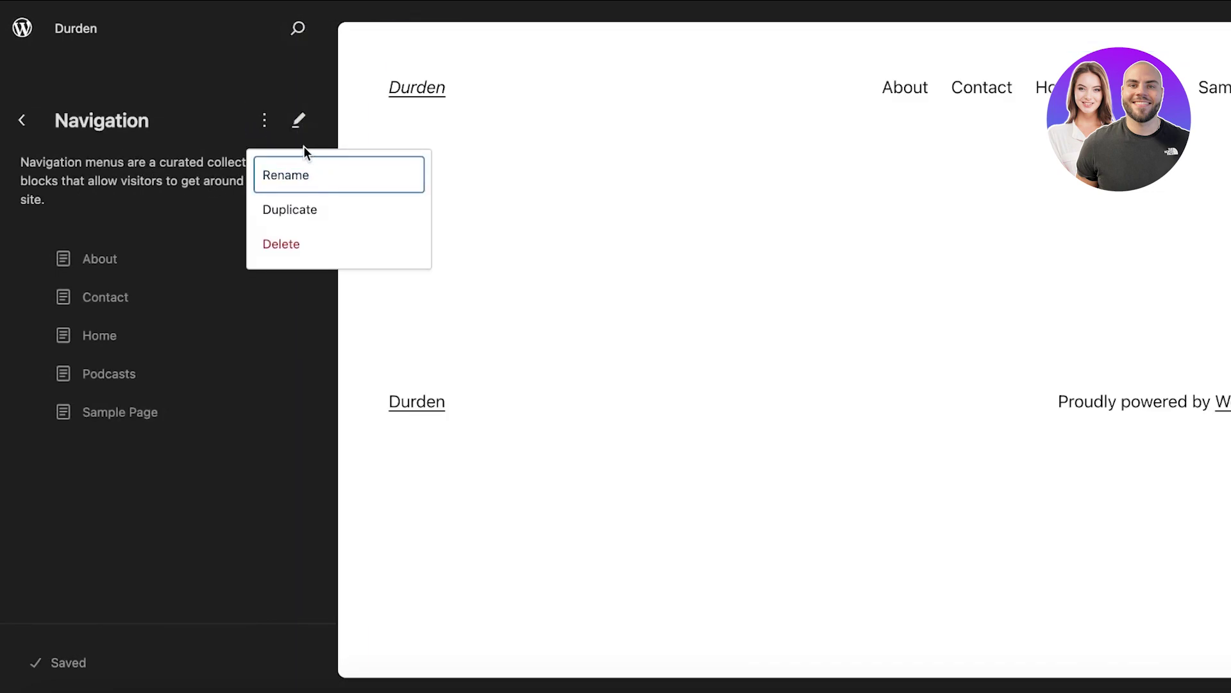
click(155, 464)
Step: Open the navigation menu for editing and add a link to the post "The best Alfredo Pasta you will ever make!"
click(268, 121)
click(301, 122)
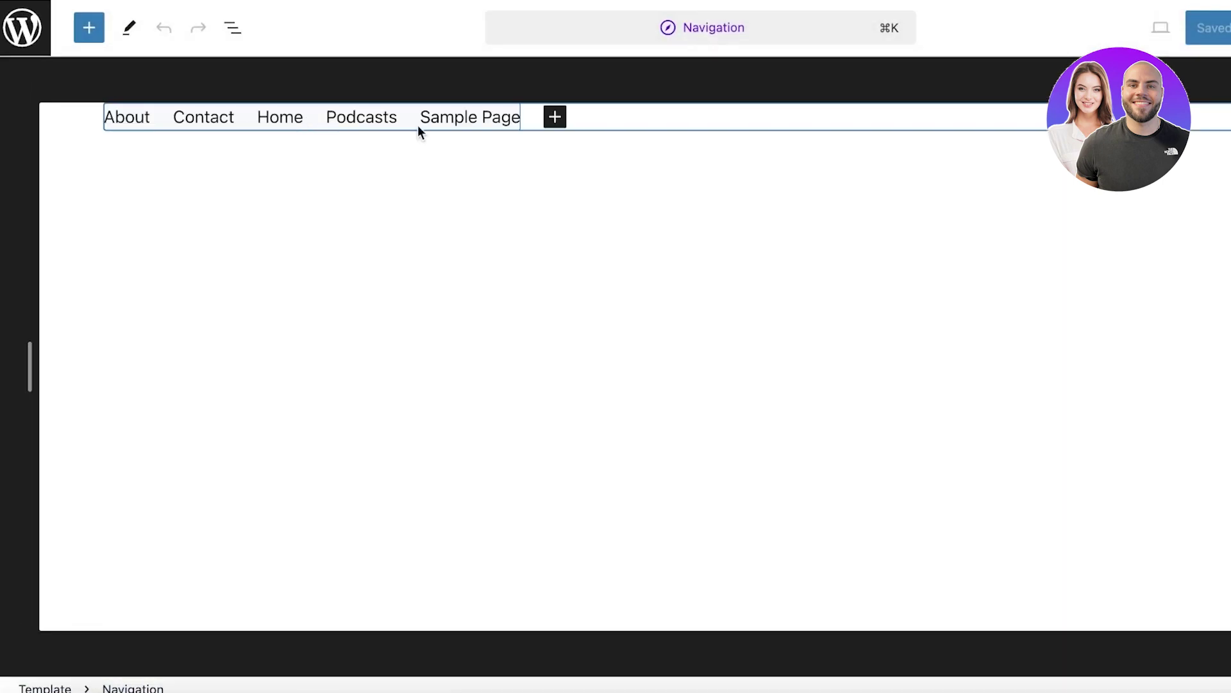
click(555, 116)
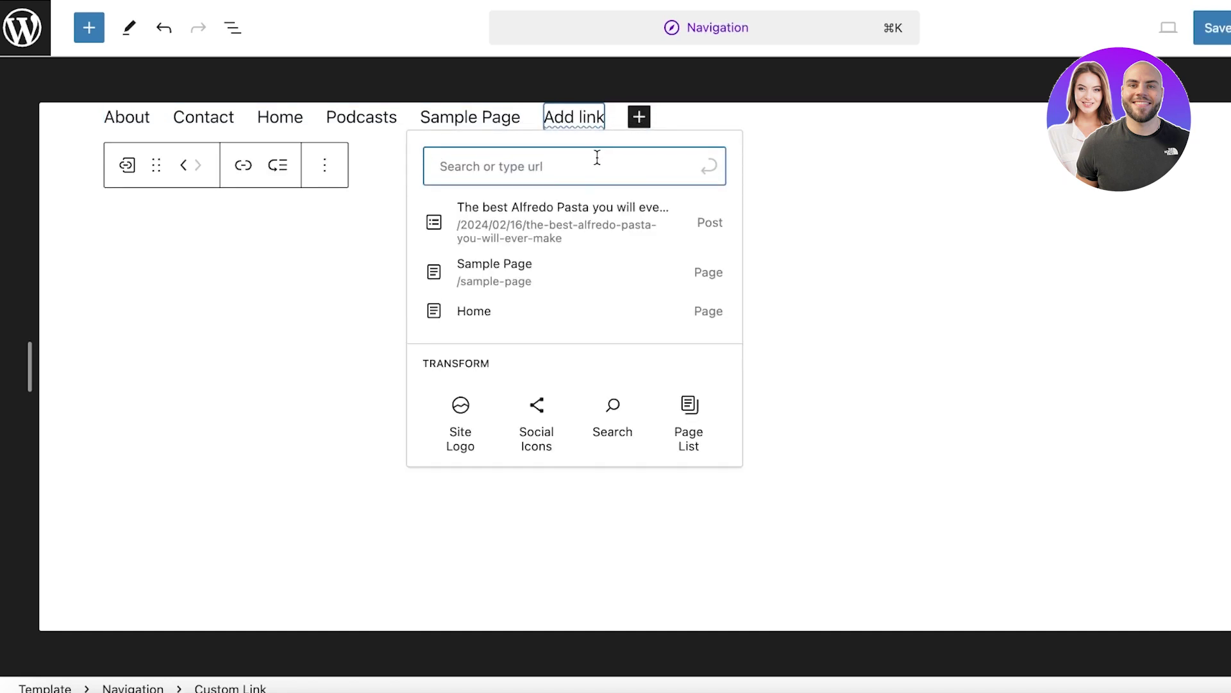
click(524, 226)
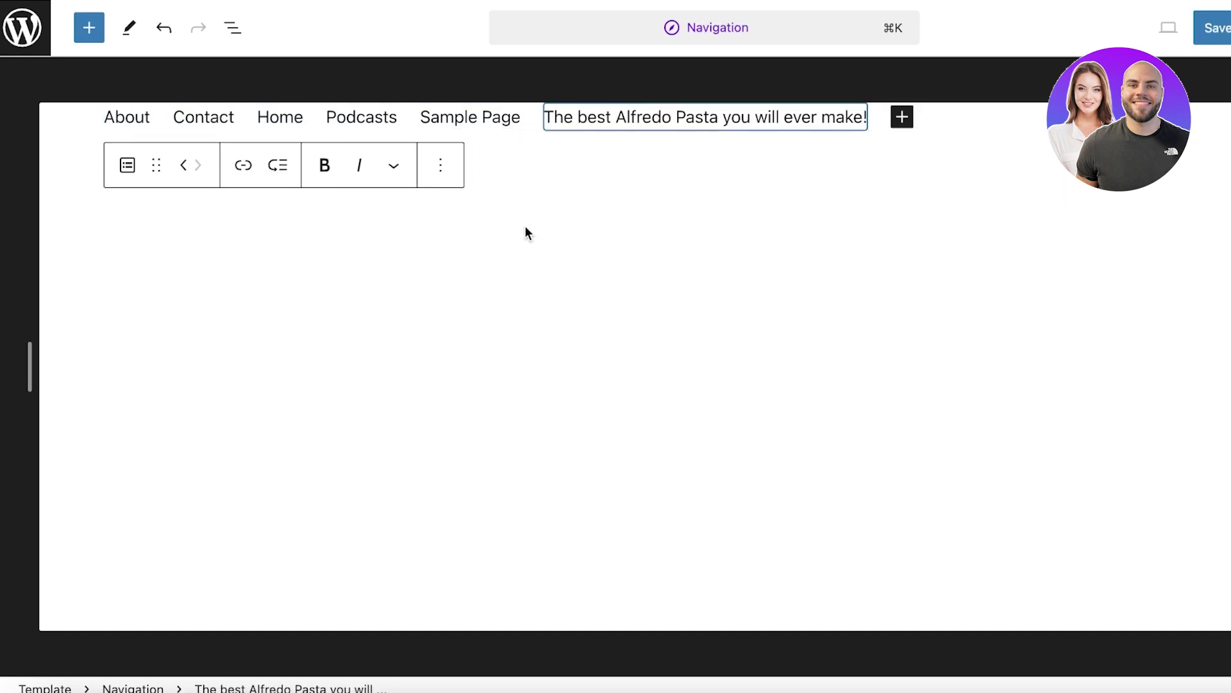
triple_click(819, 117)
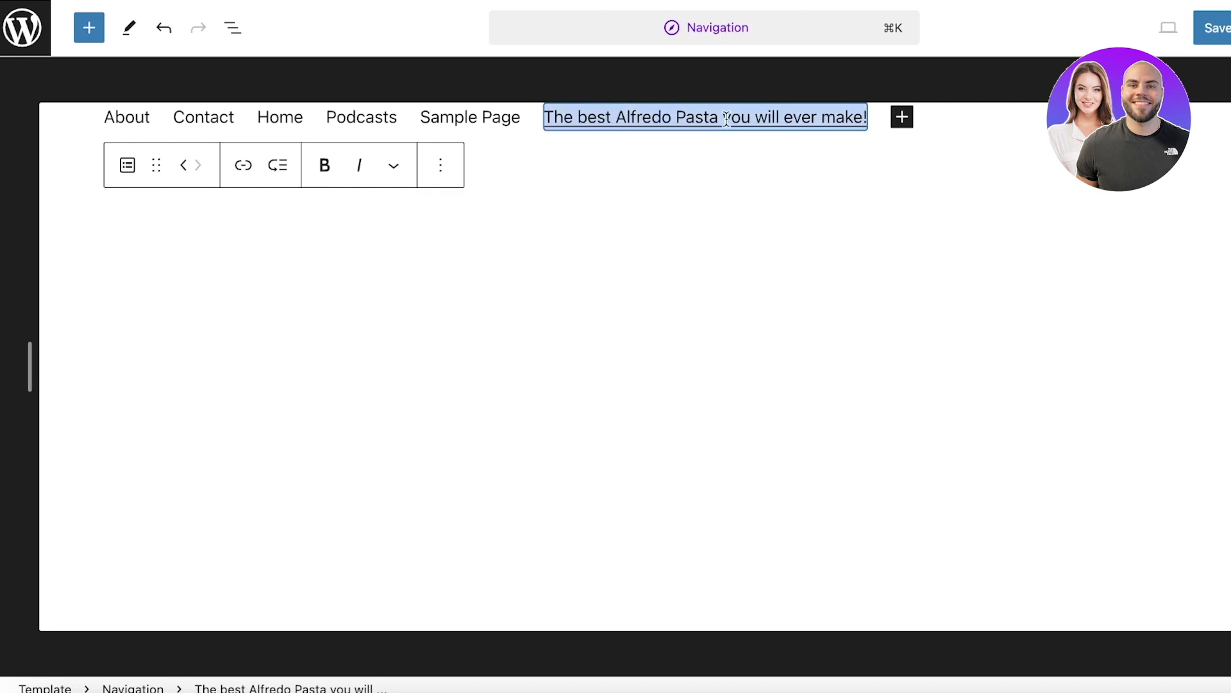
click(1024, 164)
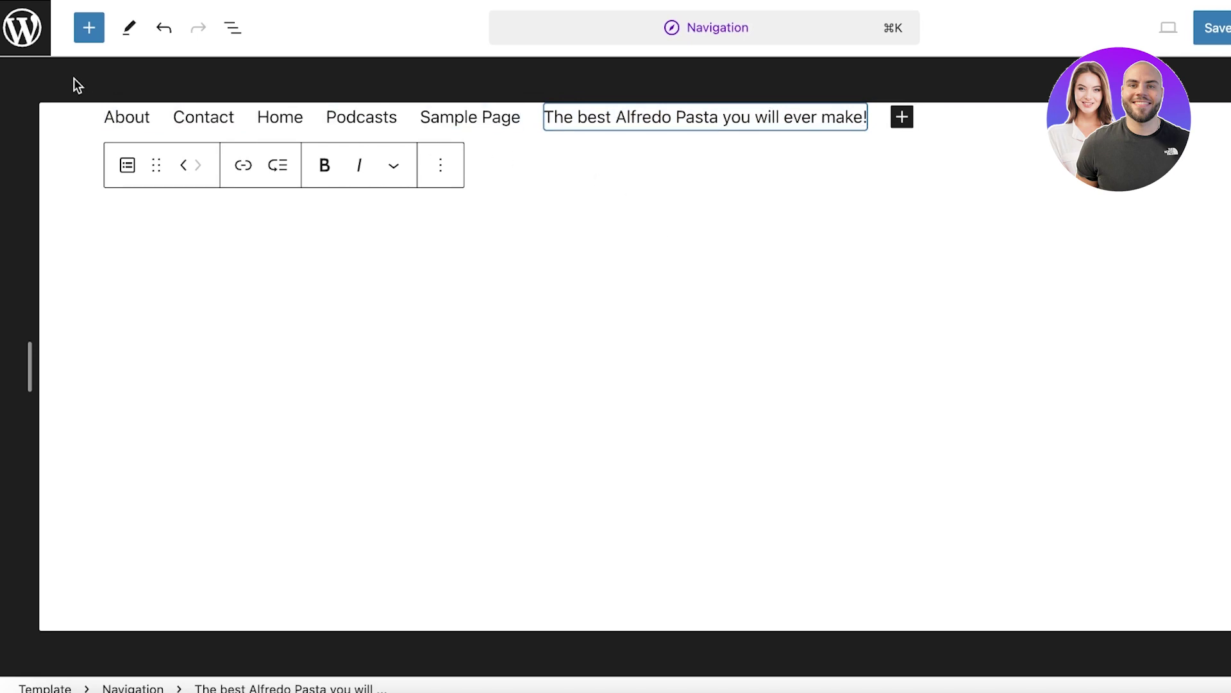
Step: Return to the navigation overview, expand the Page List and remove it from the navigation menu
click(23, 28)
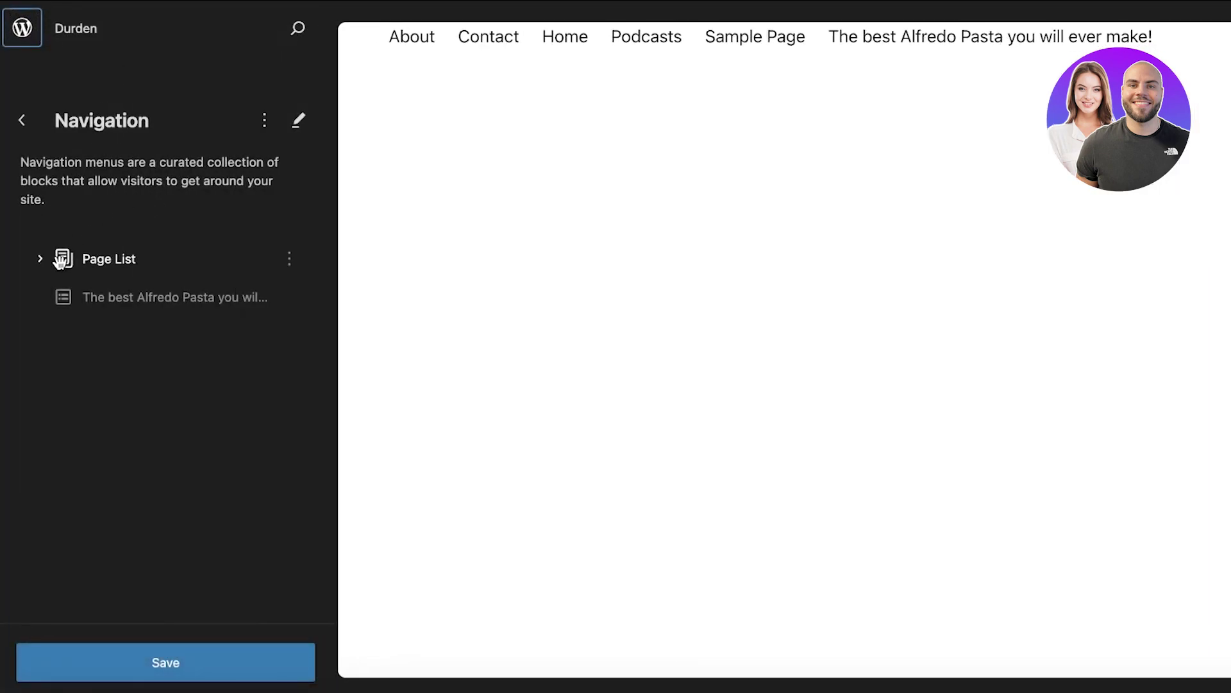
click(43, 259)
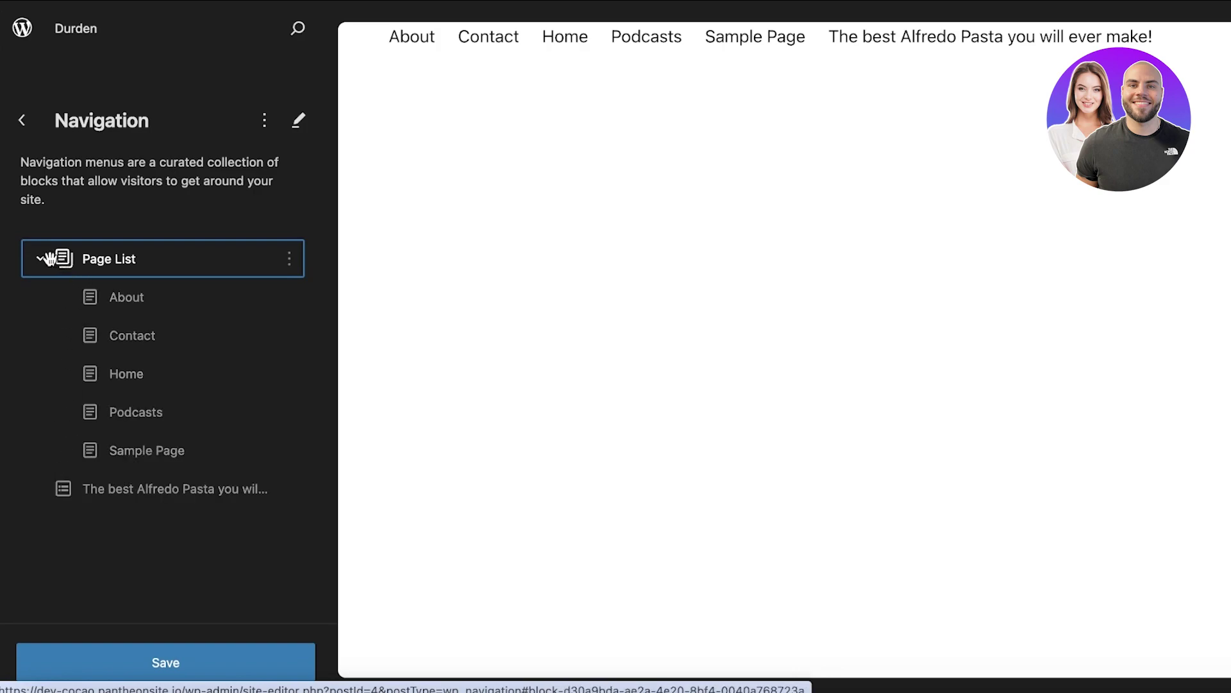
click(289, 258)
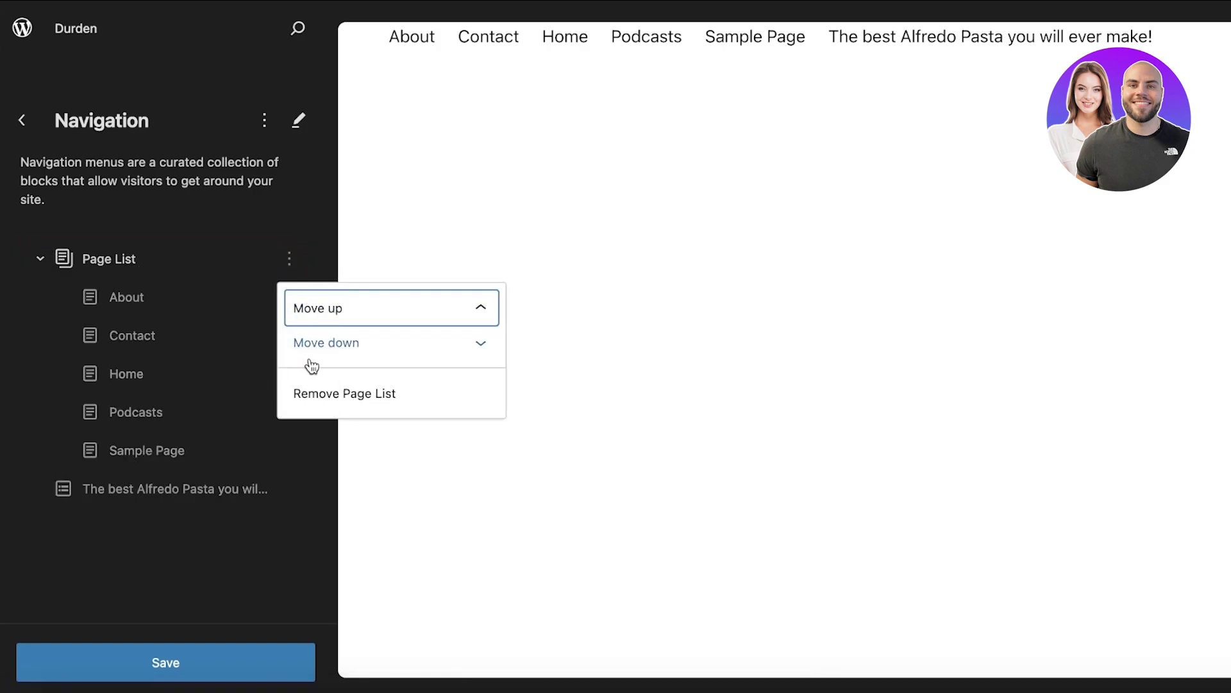
click(323, 391)
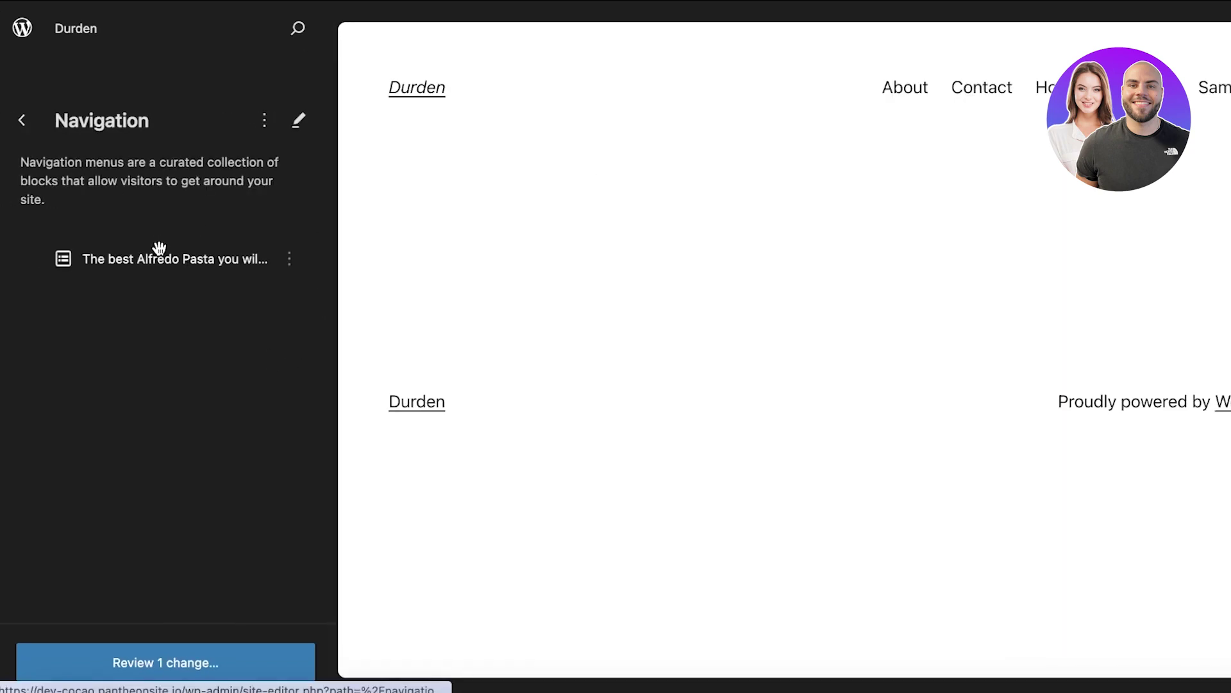
Step: Try to move the Alfredo Pasta post link from the navigation list into the header of the Home page preview
drag(164, 261, 786, 90)
click(387, 173)
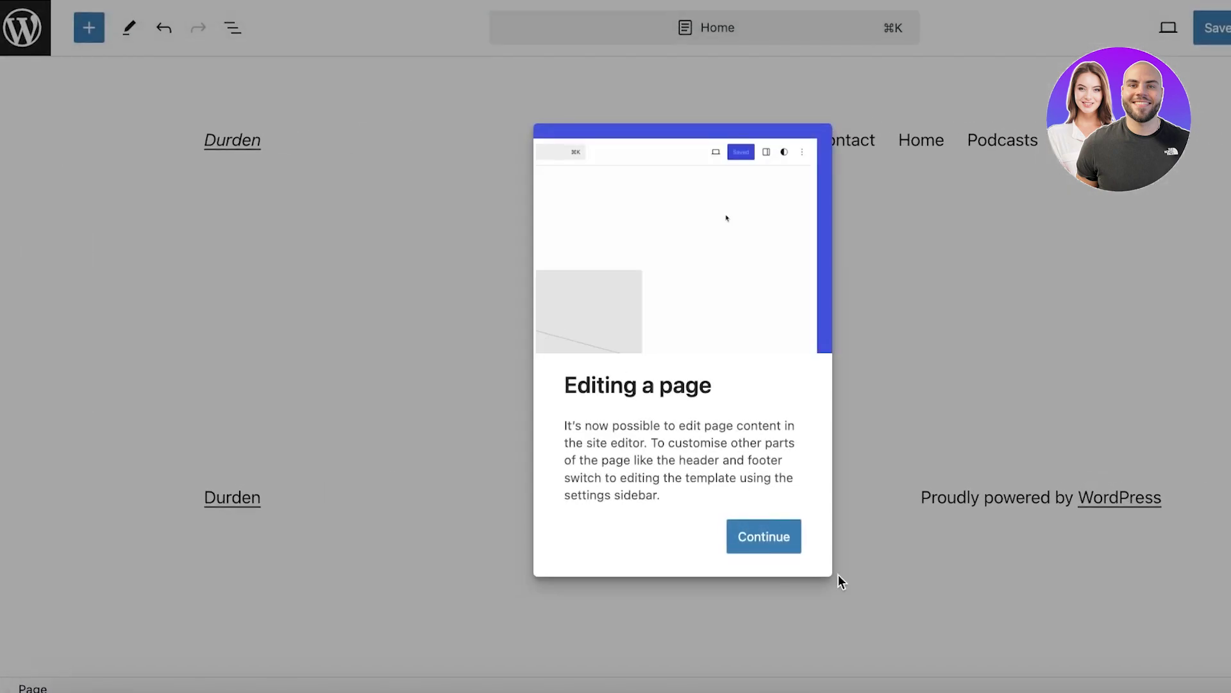
click(752, 540)
click(601, 129)
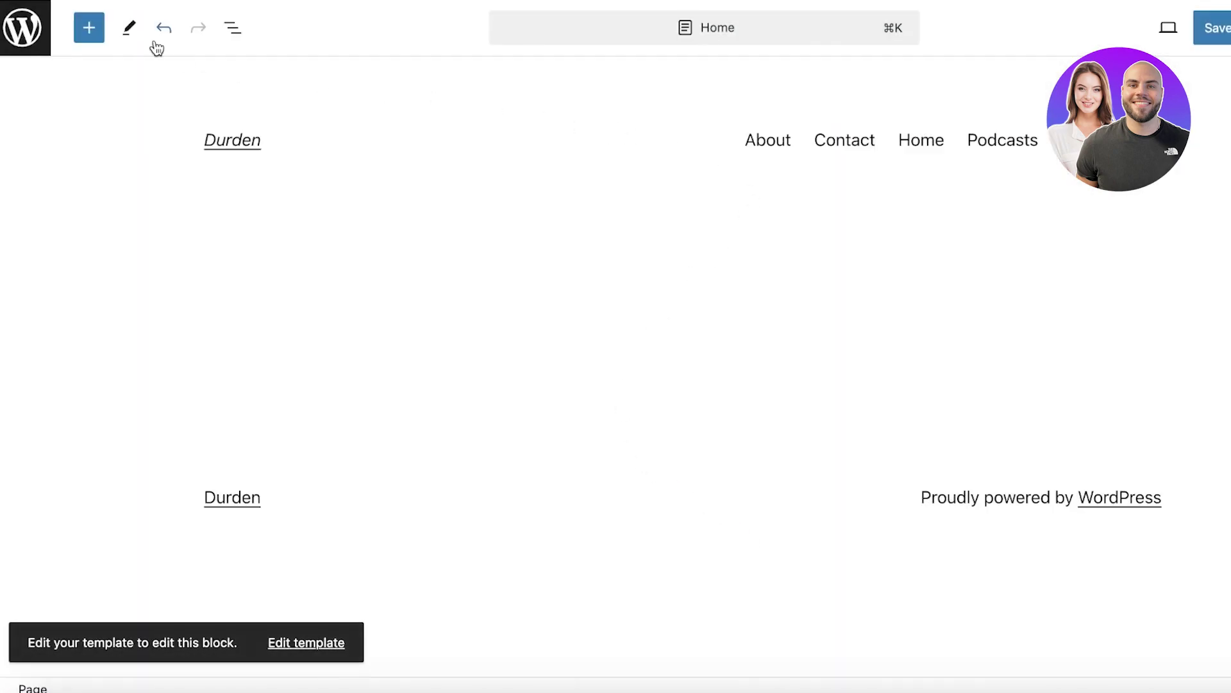
click(24, 36)
click(16, 120)
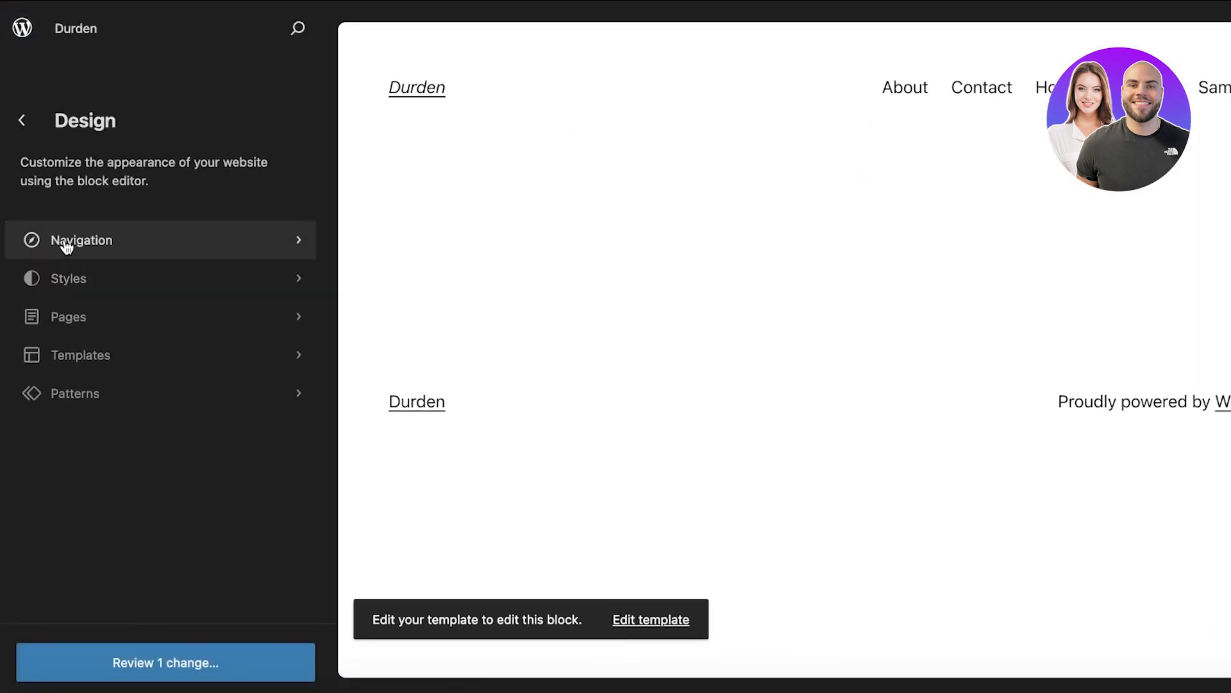
Step: Return to the navigation menu and save its pending changes to the site
click(64, 240)
click(98, 258)
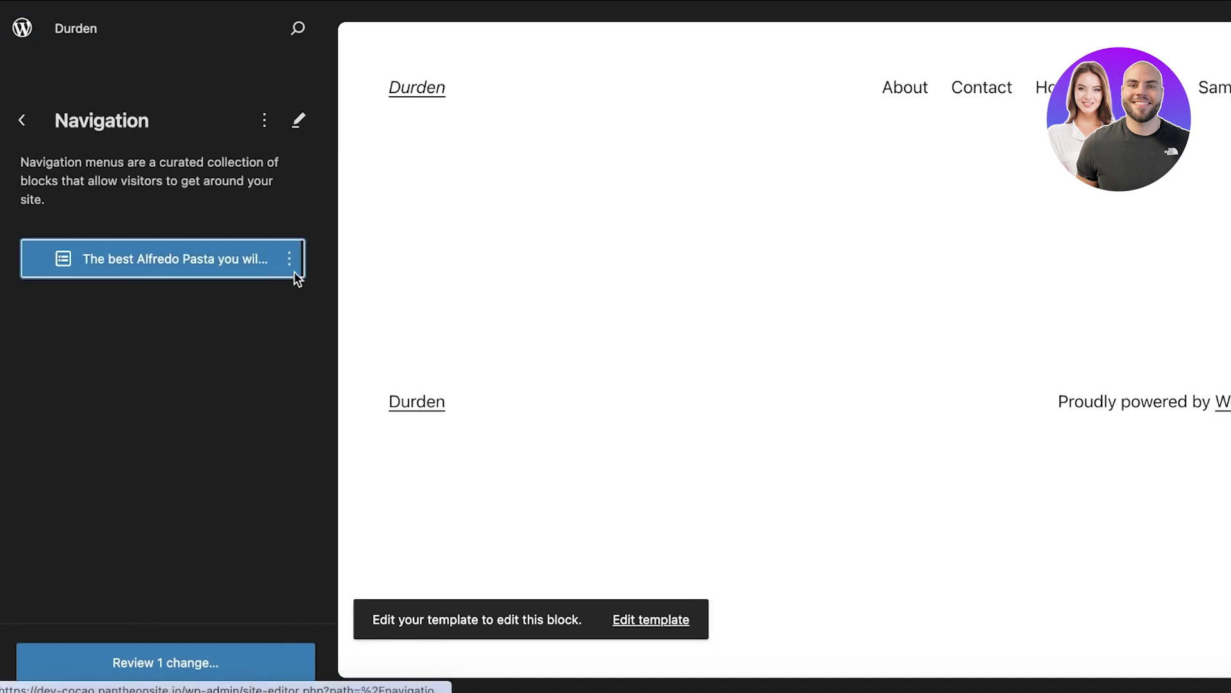
click(184, 670)
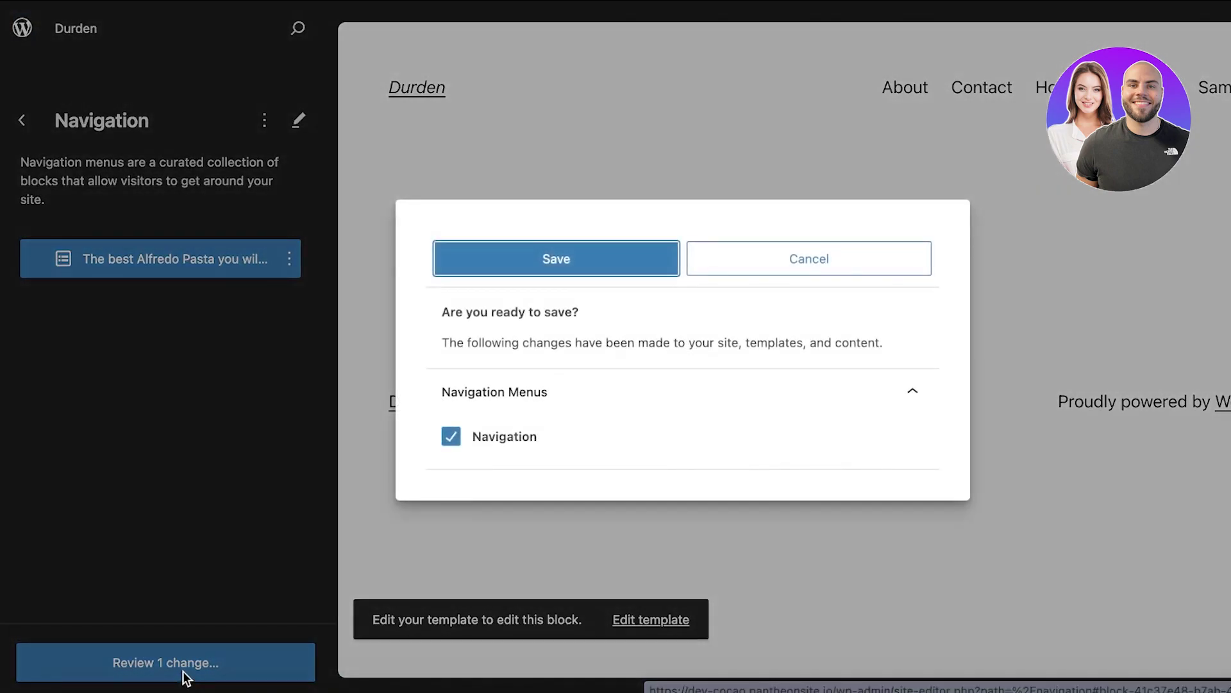
click(526, 265)
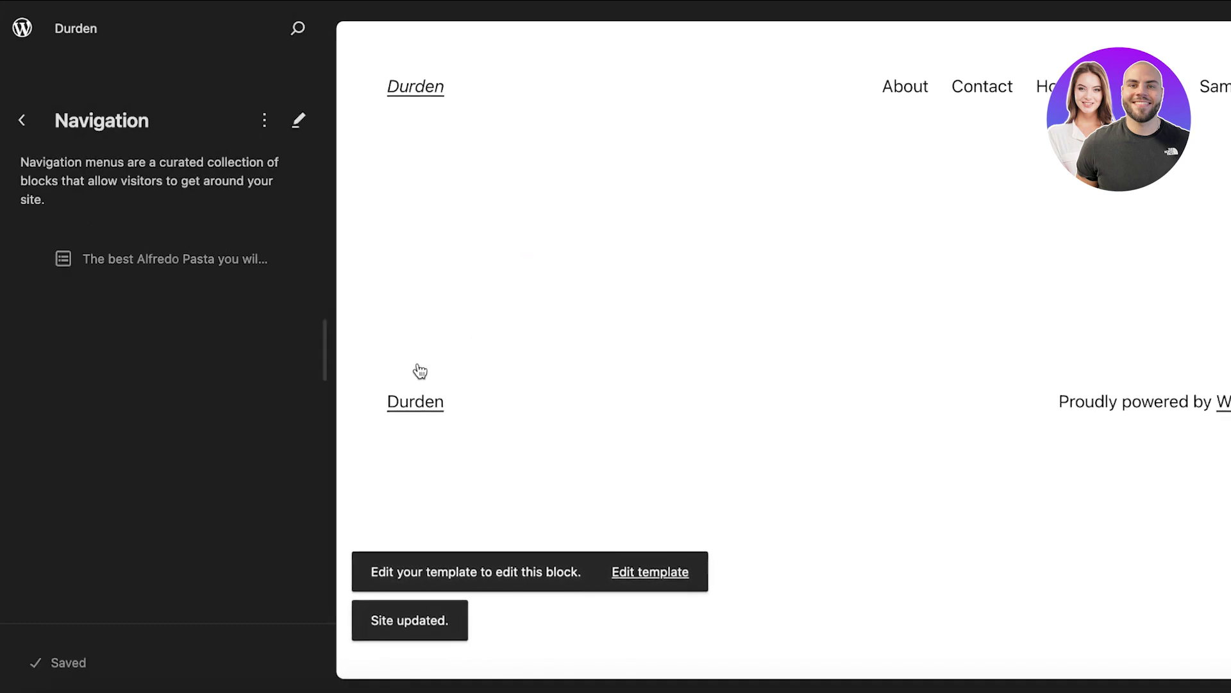
click(267, 124)
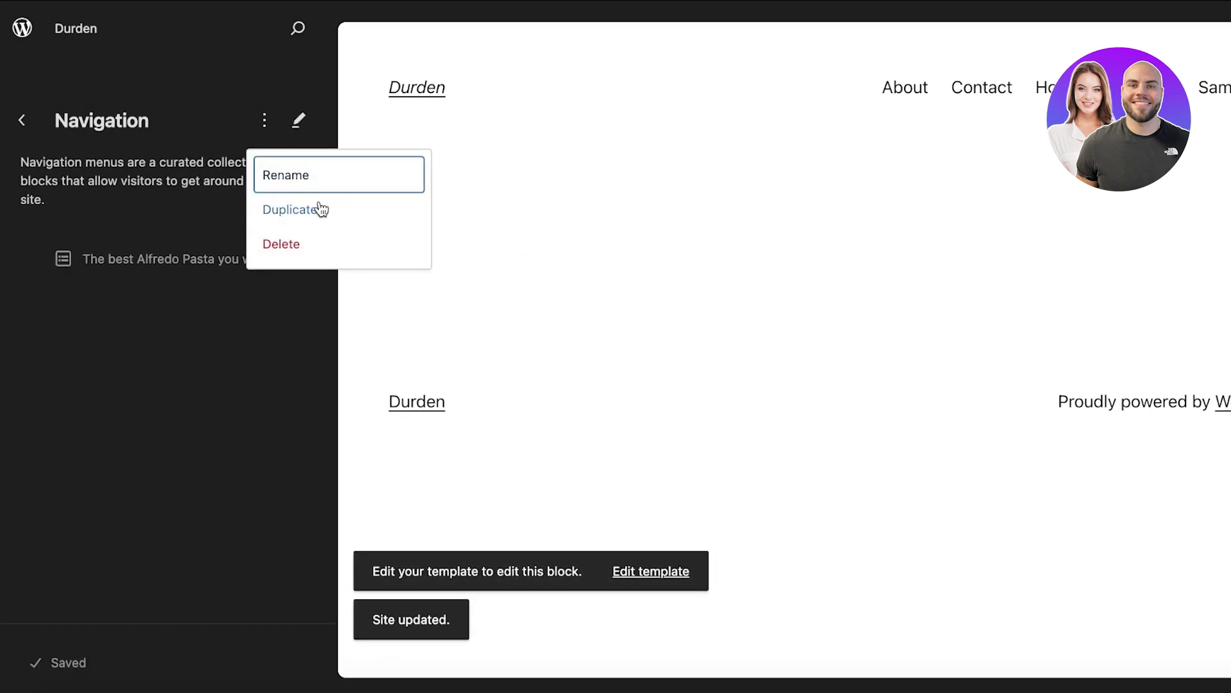
click(309, 244)
click(741, 373)
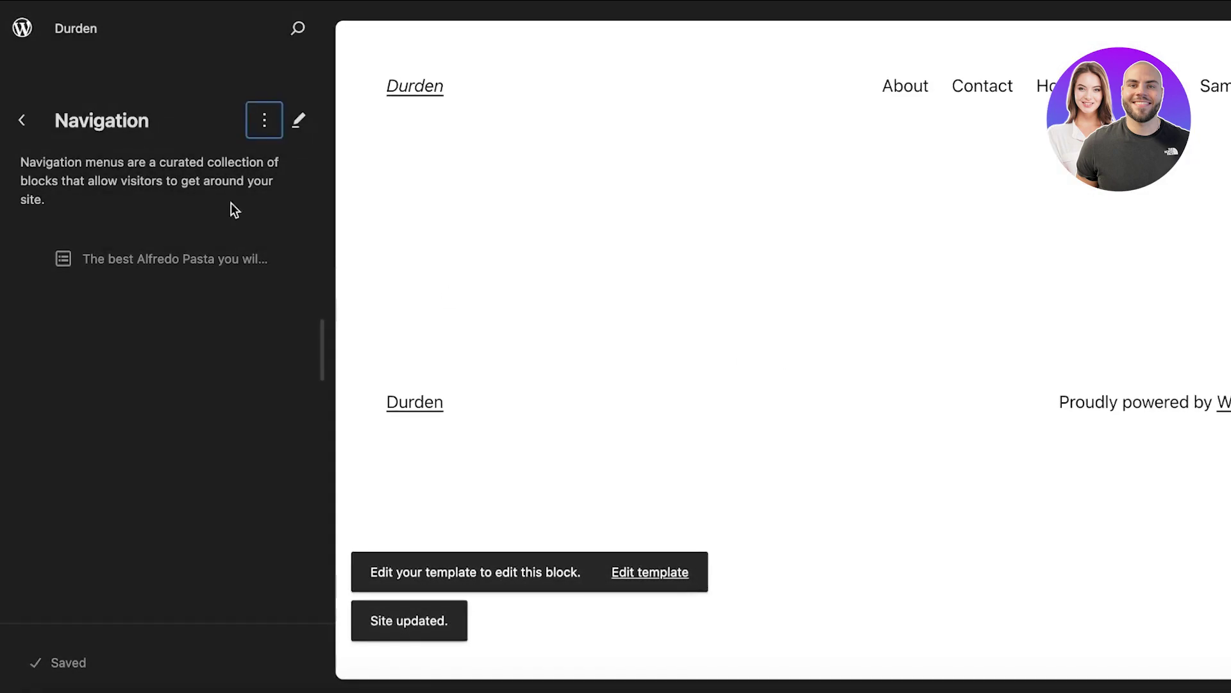
Step: Delete the site's navigation menu, confirm the deletion and reopen the Navigation section to check it
click(22, 120)
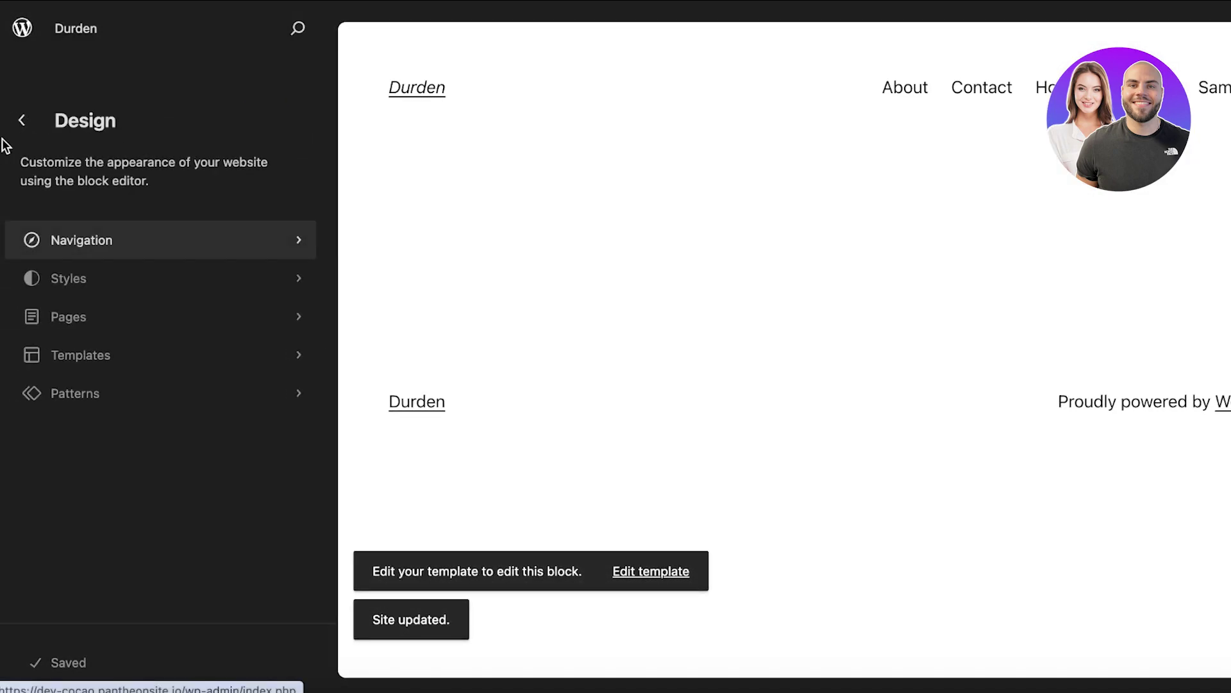
click(282, 249)
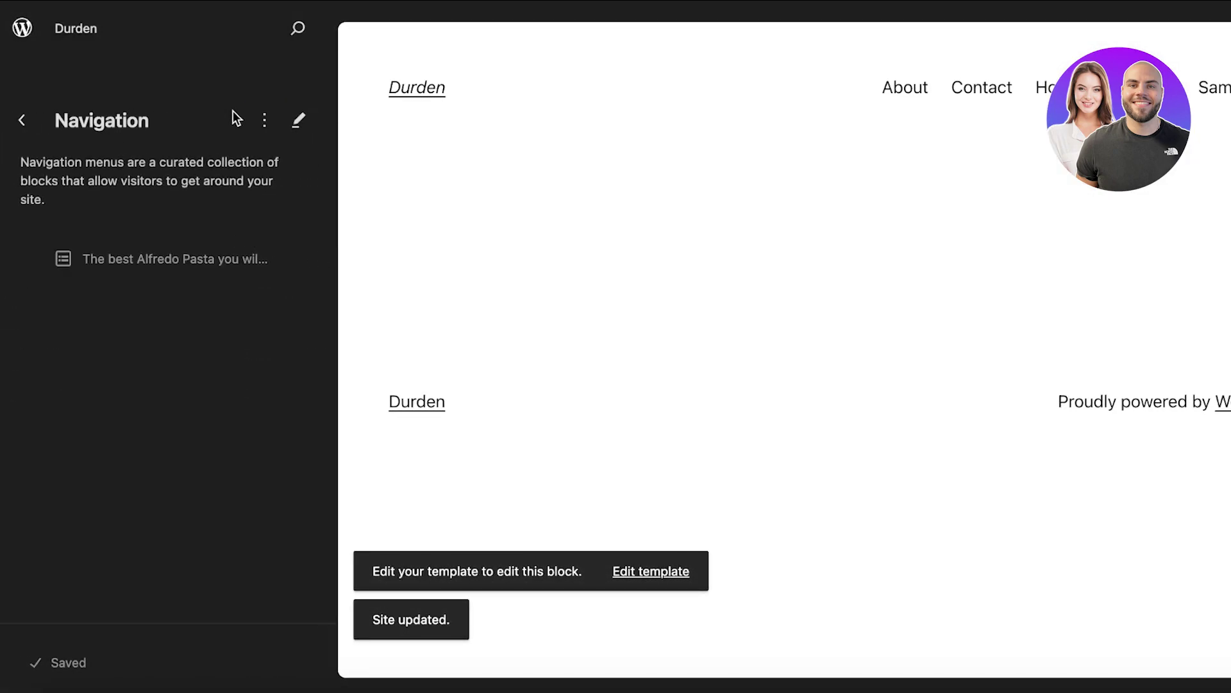
click(268, 131)
click(299, 249)
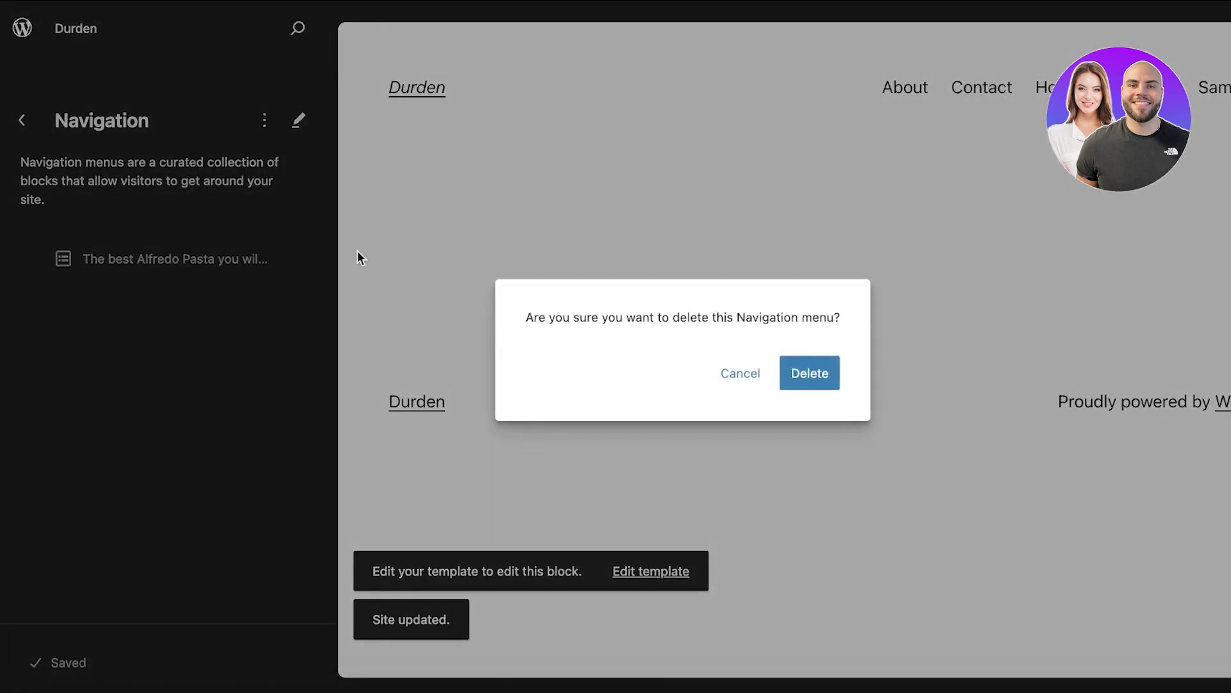
click(803, 384)
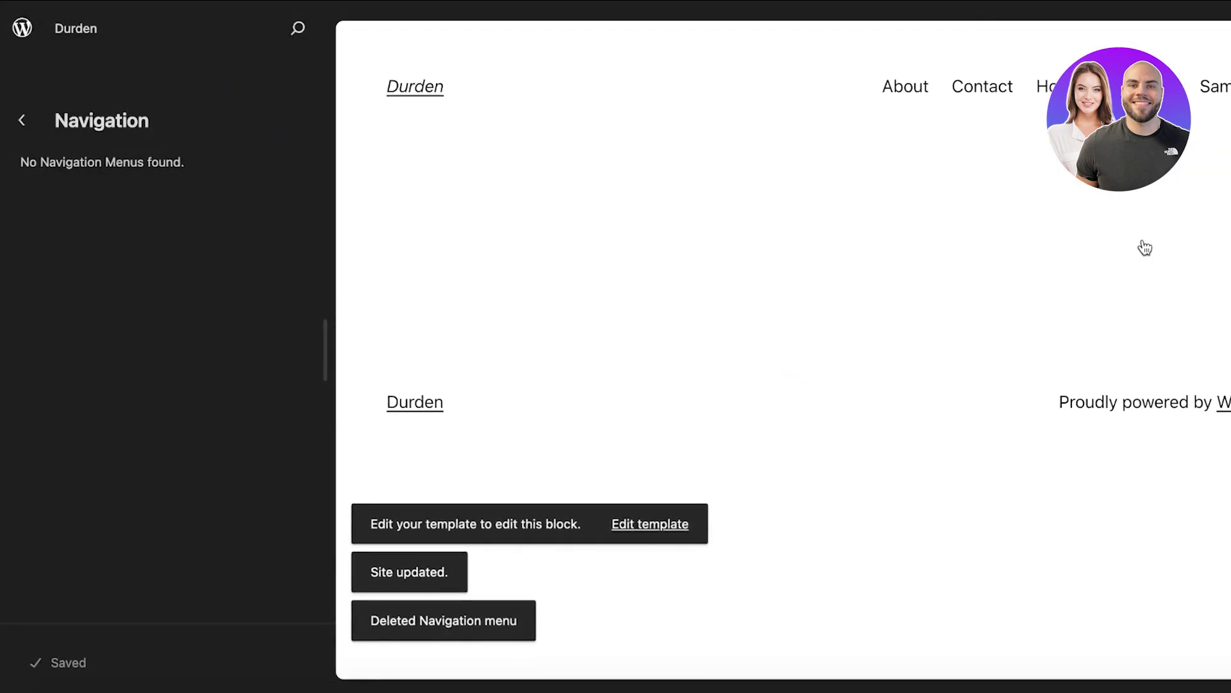
click(21, 120)
click(102, 247)
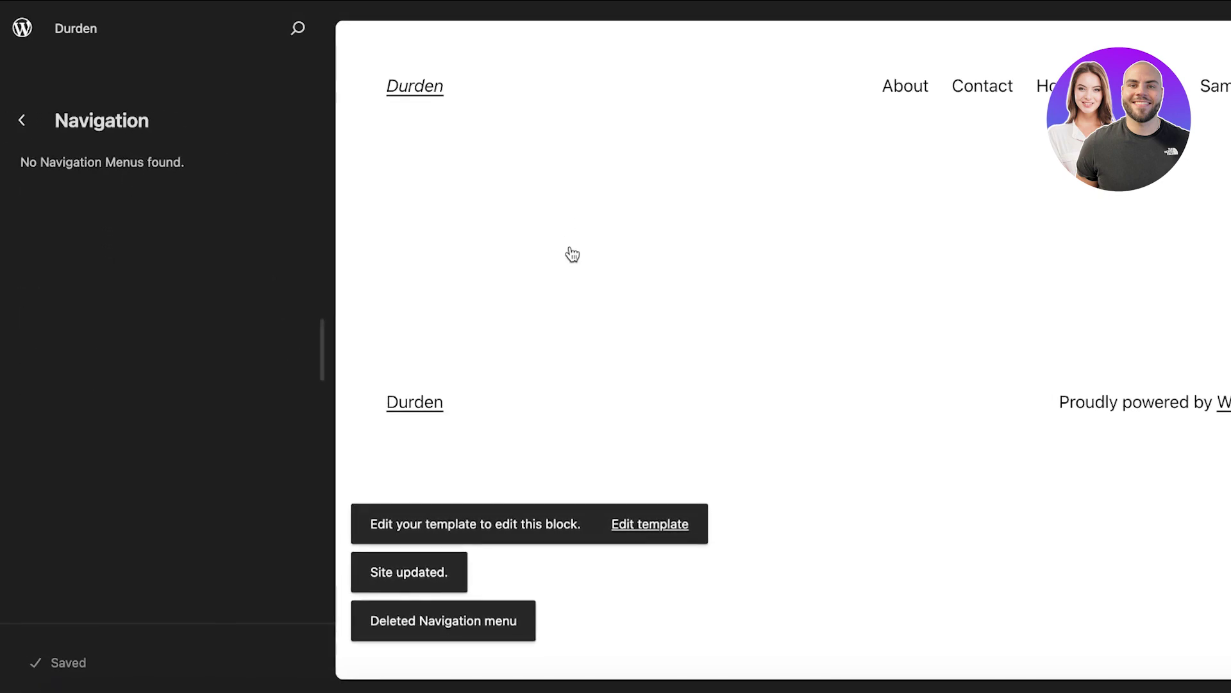
Step: Open the Home page in the editor and look through its editing modes and the block inserter
click(704, 89)
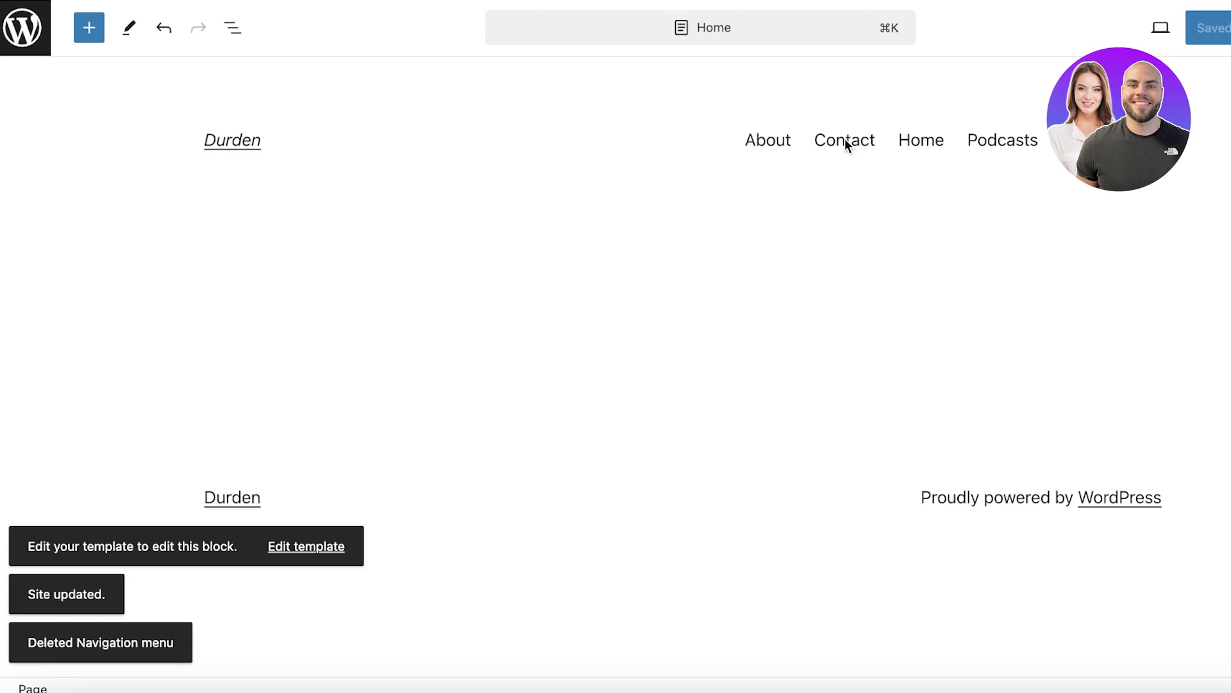
click(122, 32)
click(89, 28)
click(127, 36)
click(166, 119)
click(103, 31)
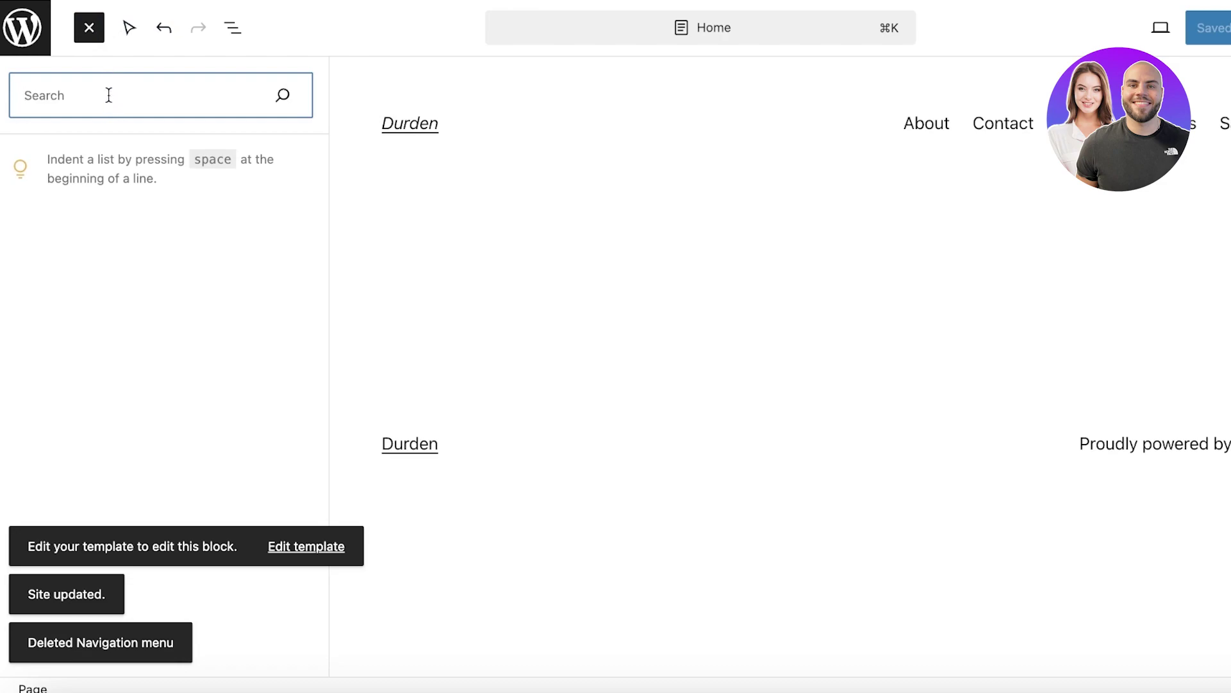
click(89, 27)
Step: Return to the WordPress dashboard, reopen the site editor and check its Navigation section
click(22, 28)
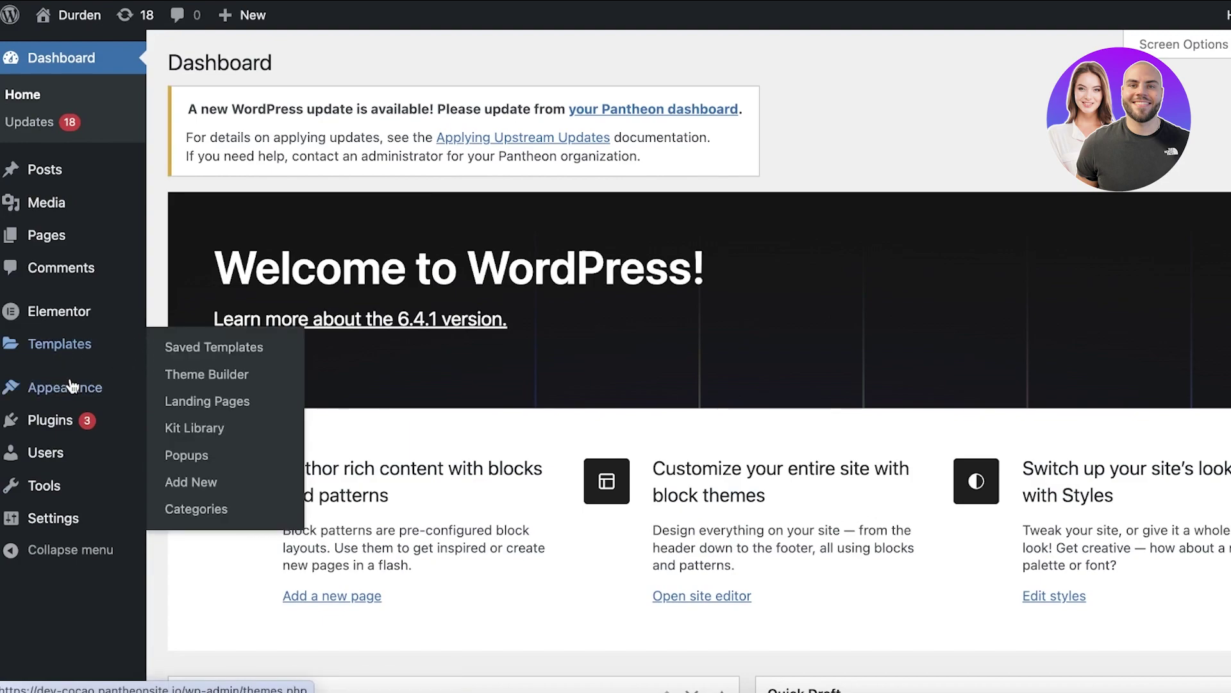
mouse_move(71, 385)
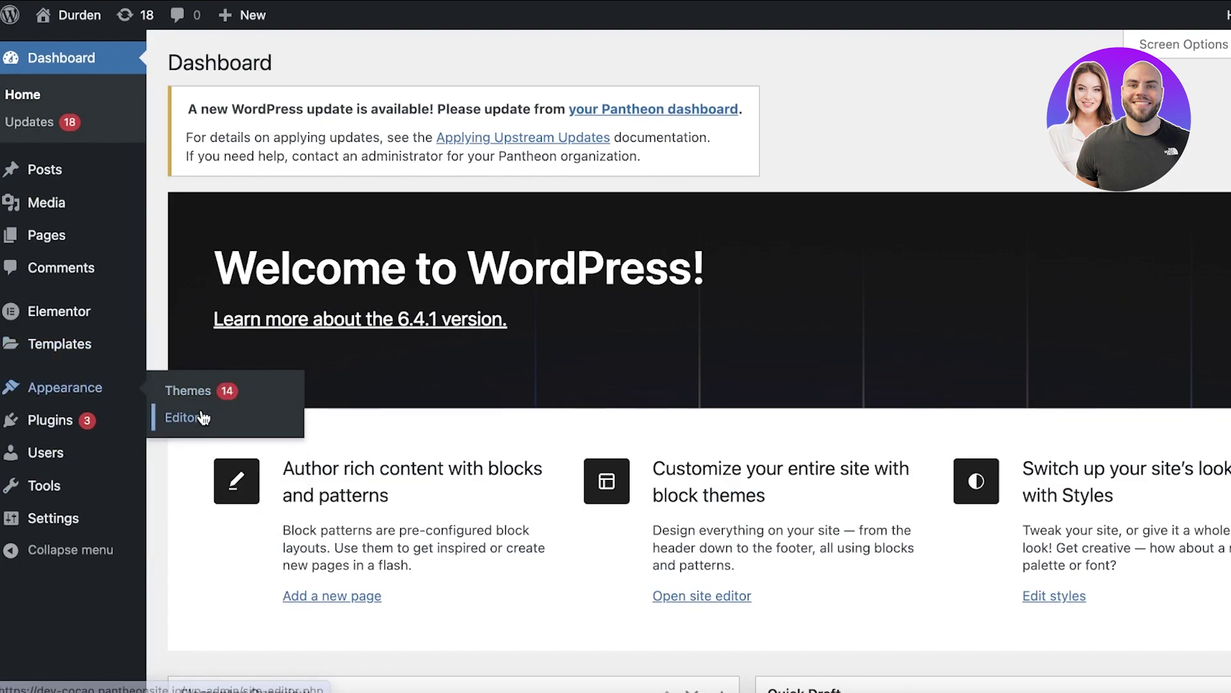
click(203, 417)
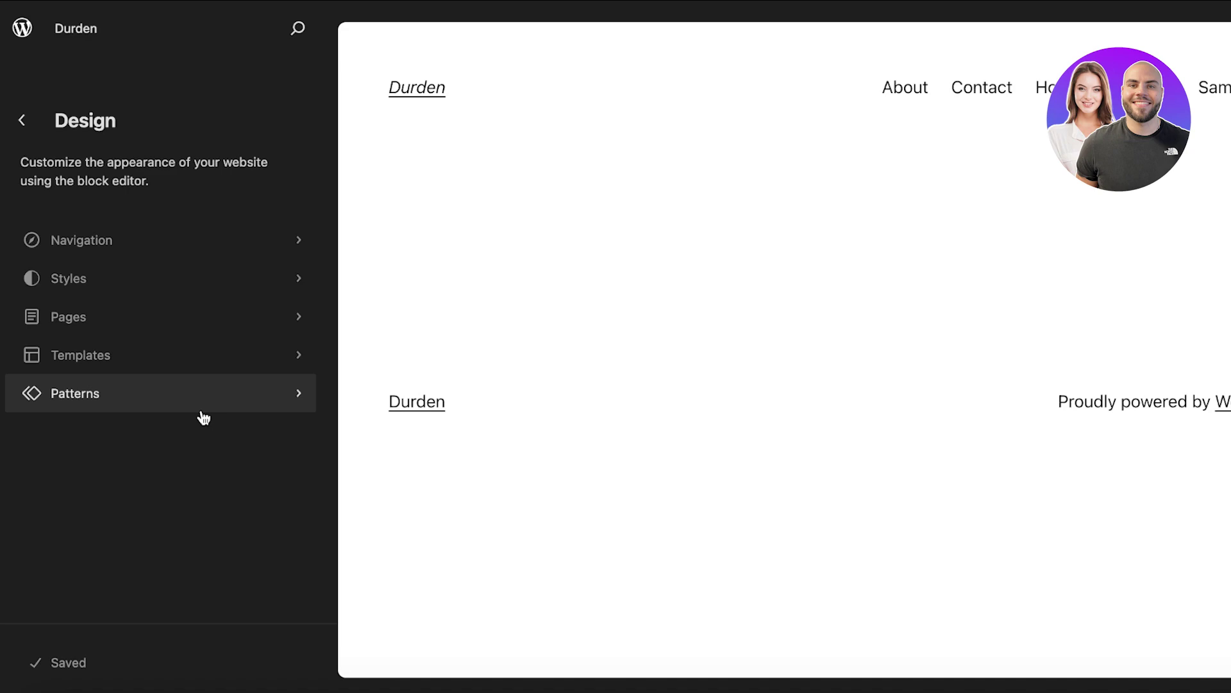
click(60, 240)
click(21, 115)
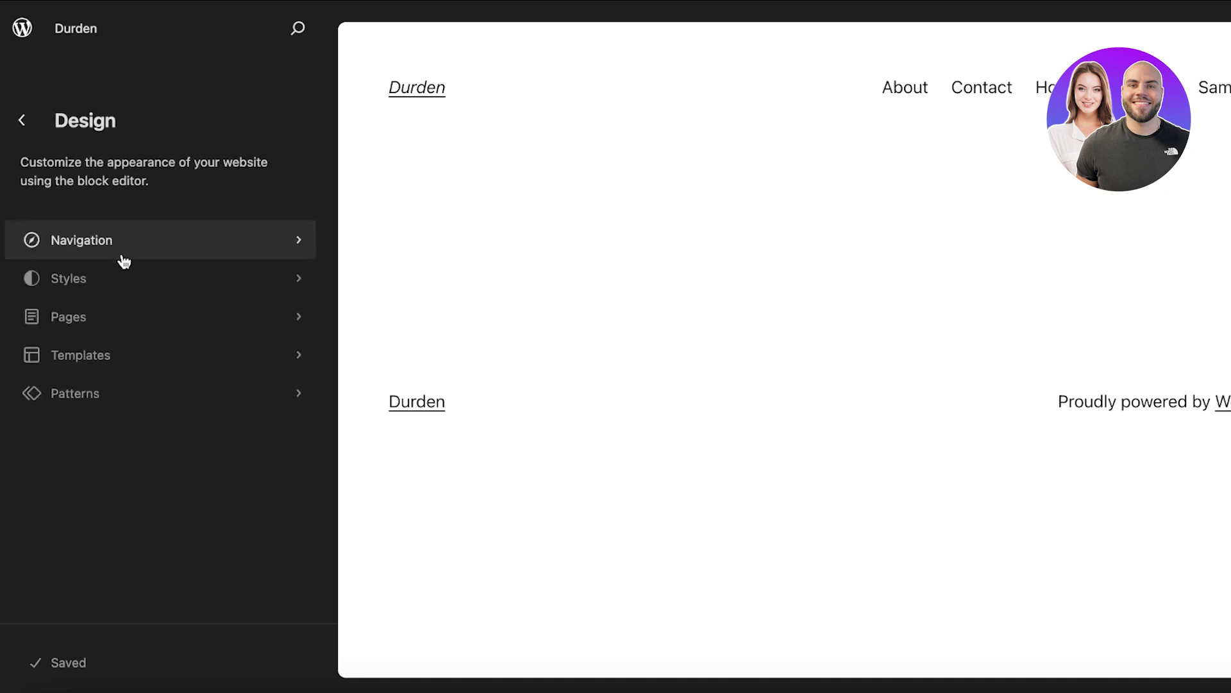
Step: Open the site's navigation menu, view its management options and start editing it
click(114, 247)
click(264, 122)
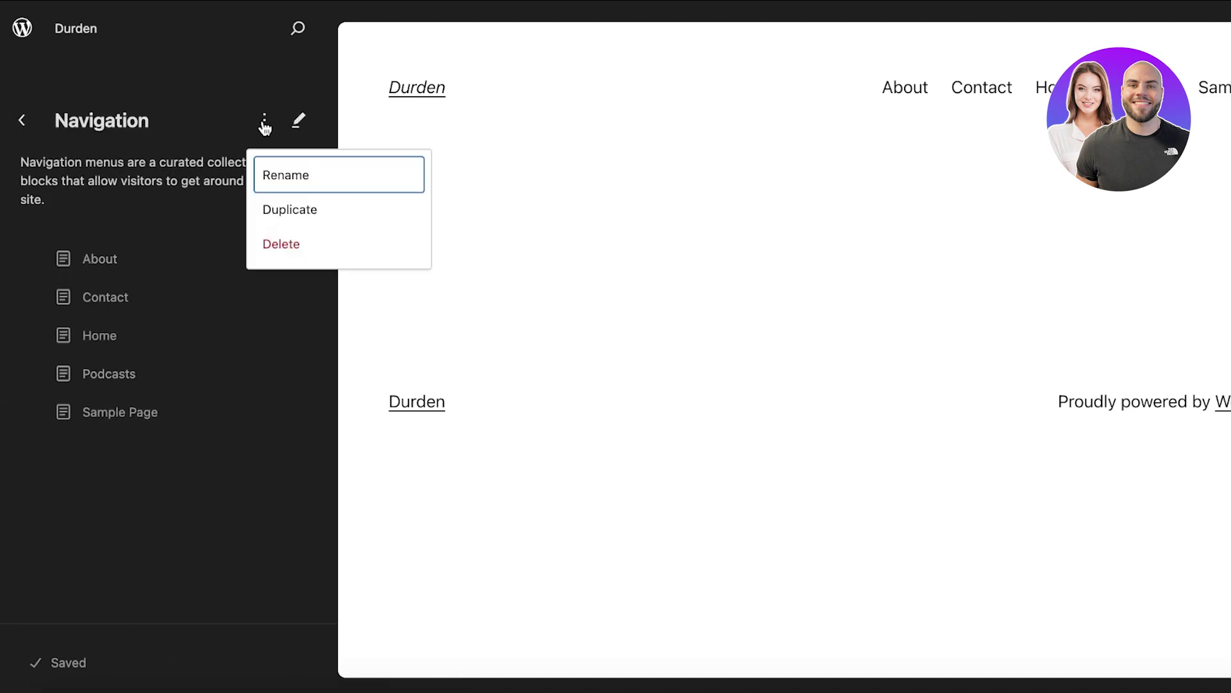
click(300, 120)
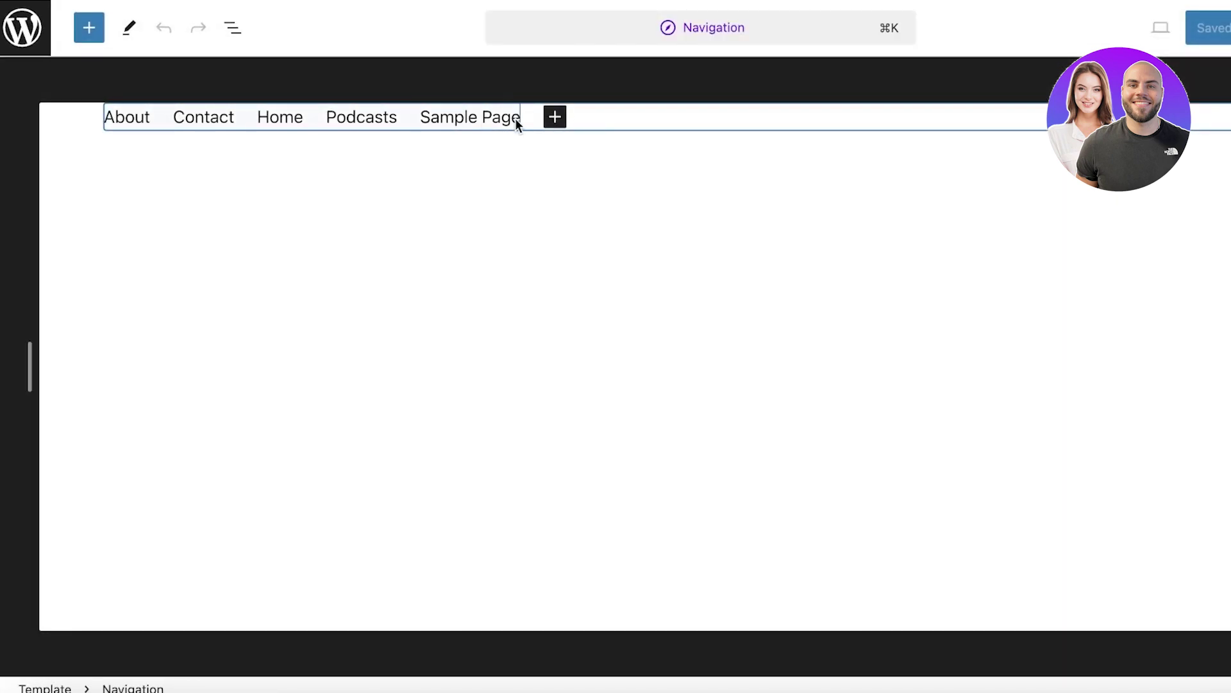
Step: Add an empty custom link after Sample Page in the navigation menu and view its block options
click(555, 116)
click(734, 32)
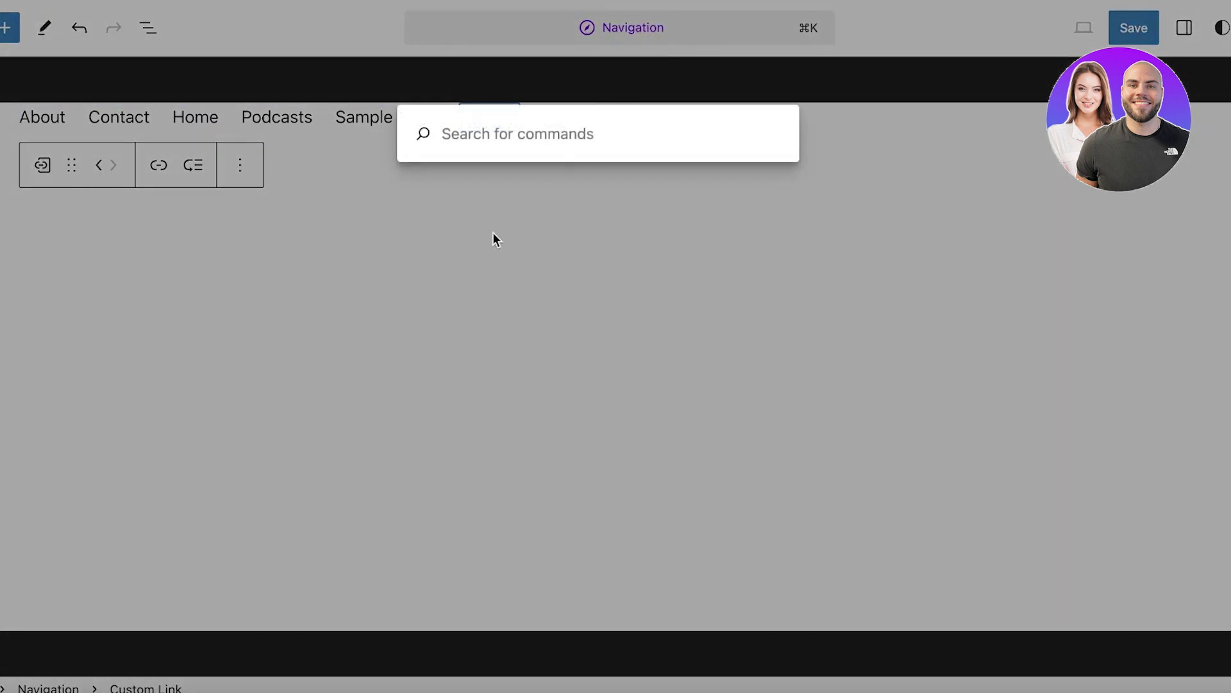
click(514, 209)
click(489, 117)
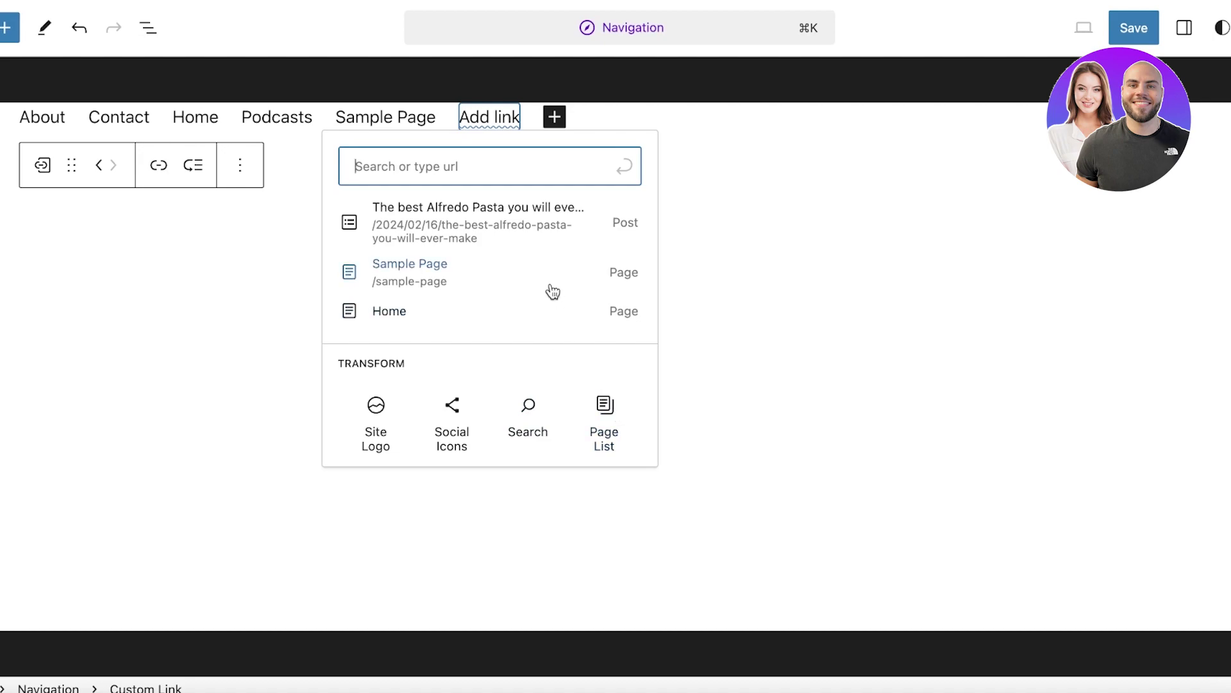
click(255, 161)
click(255, 161)
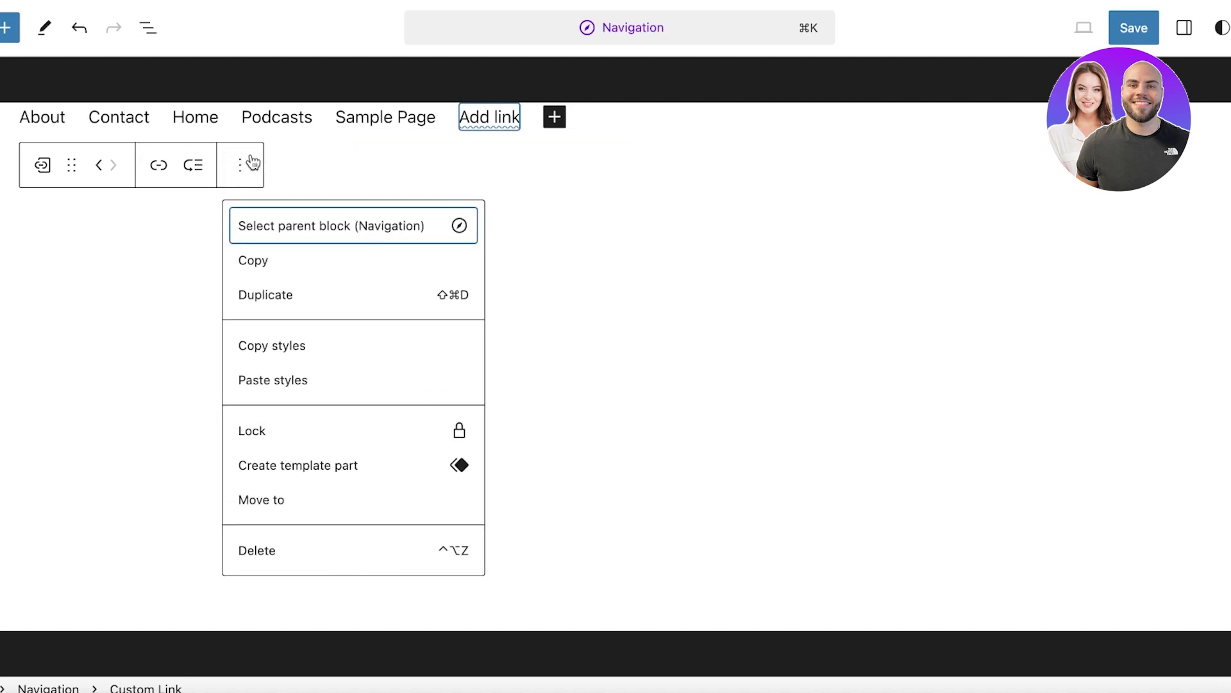
Step: Point the empty custom link to the post "The best Alfredo Pasta you will ever make!" and deselect it
click(491, 118)
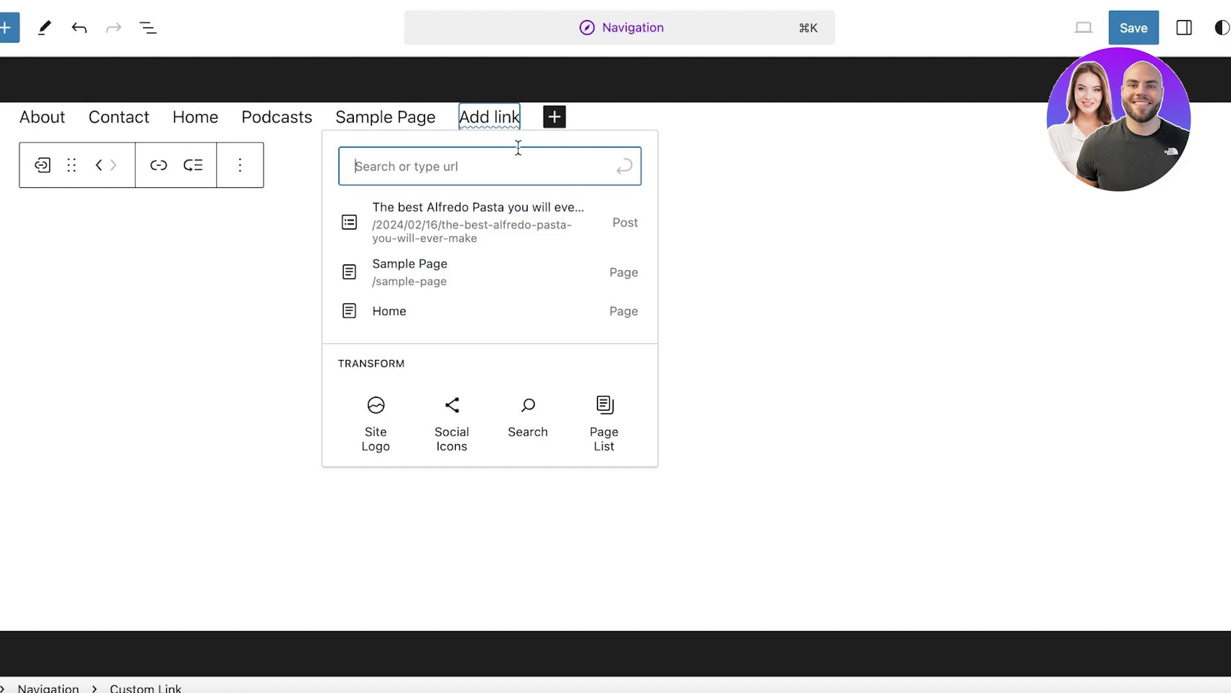
key(Return)
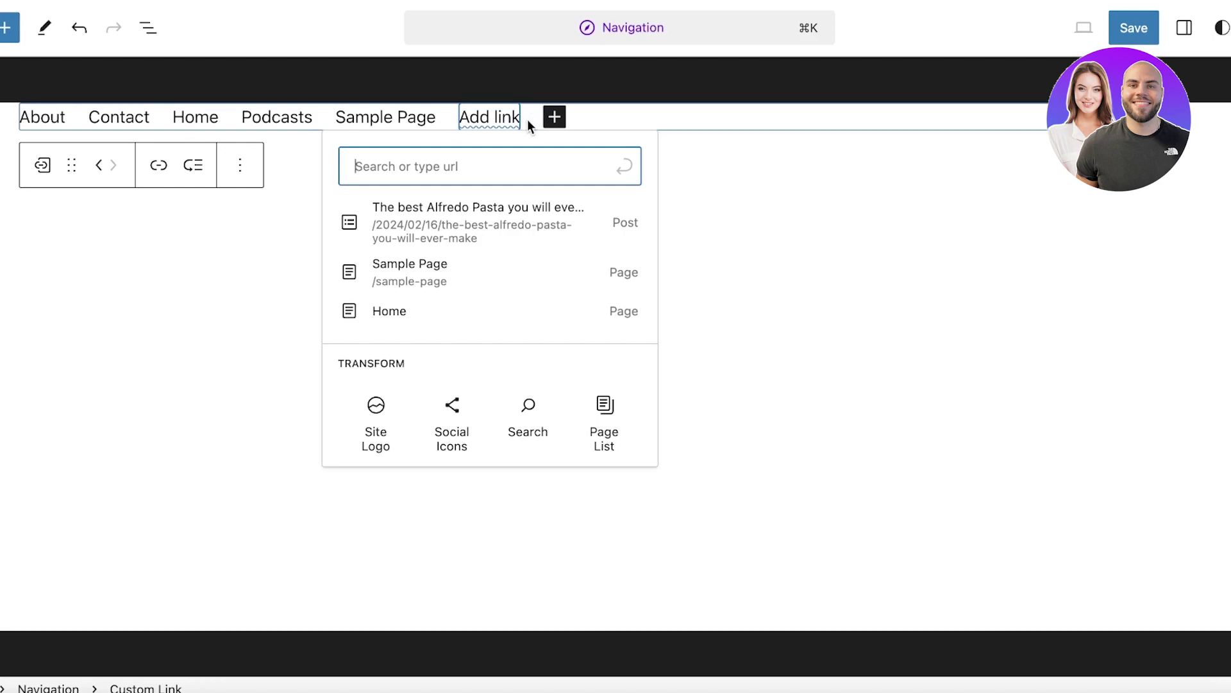
click(505, 208)
click(1041, 211)
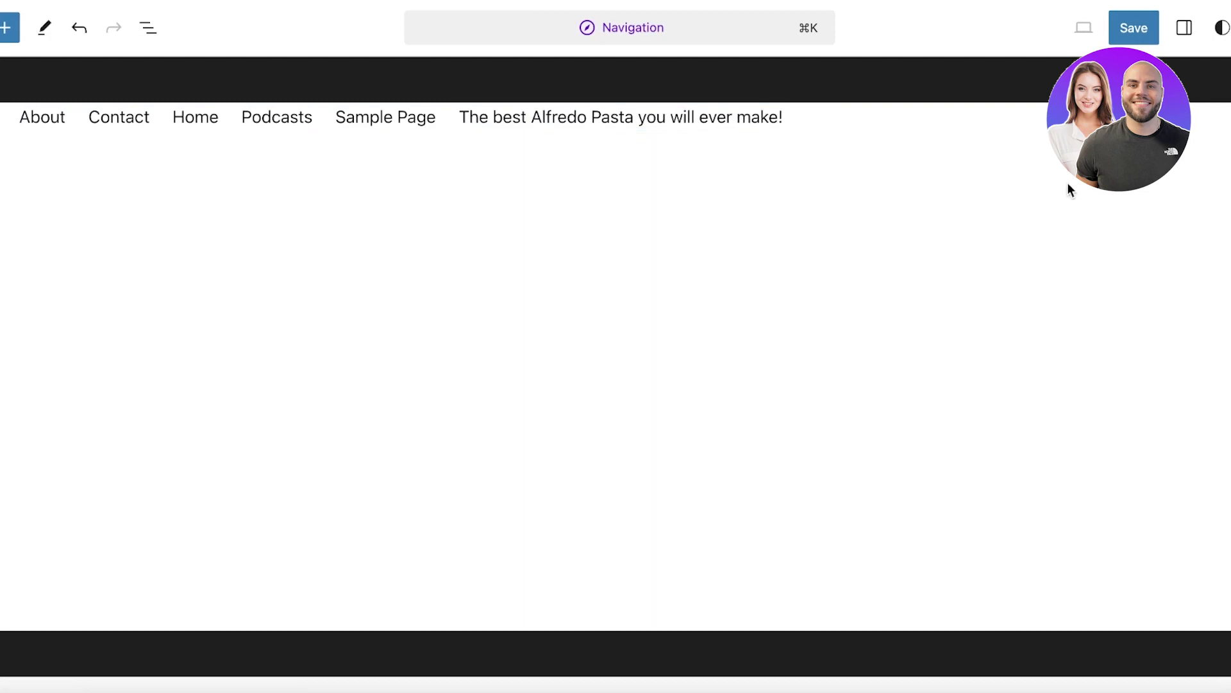
Step: Save the edited navigation menu to the site and return to the WordPress dashboard
click(1112, 38)
click(1113, 40)
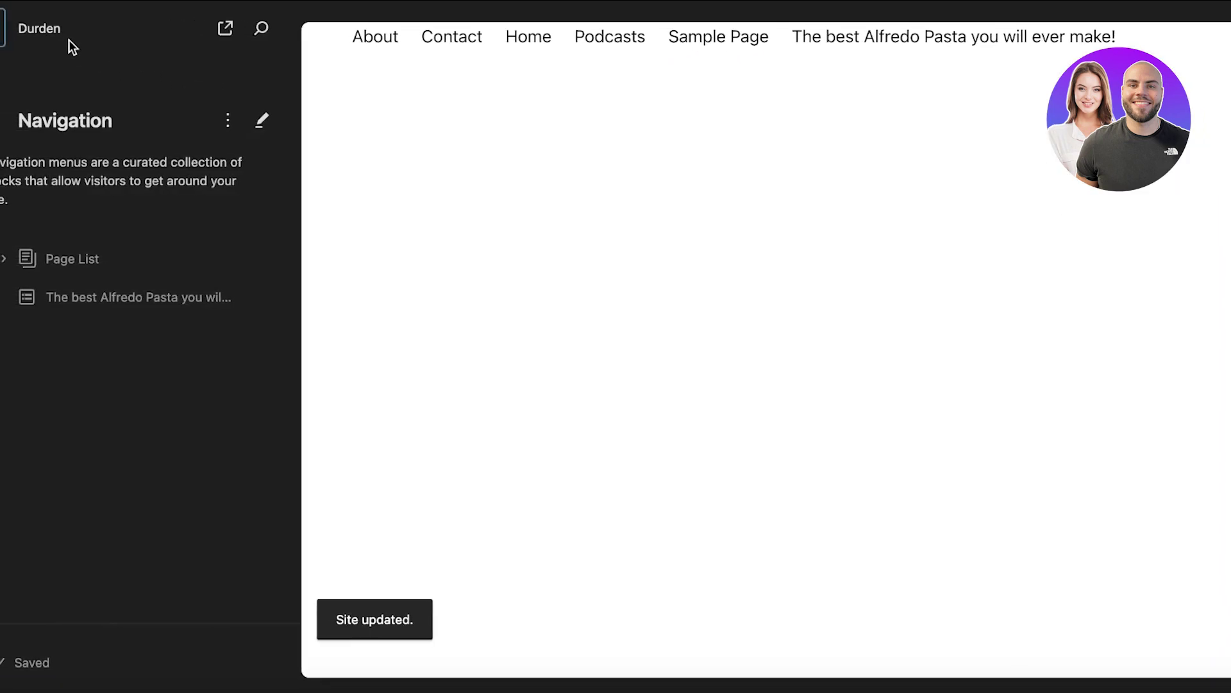
click(21, 38)
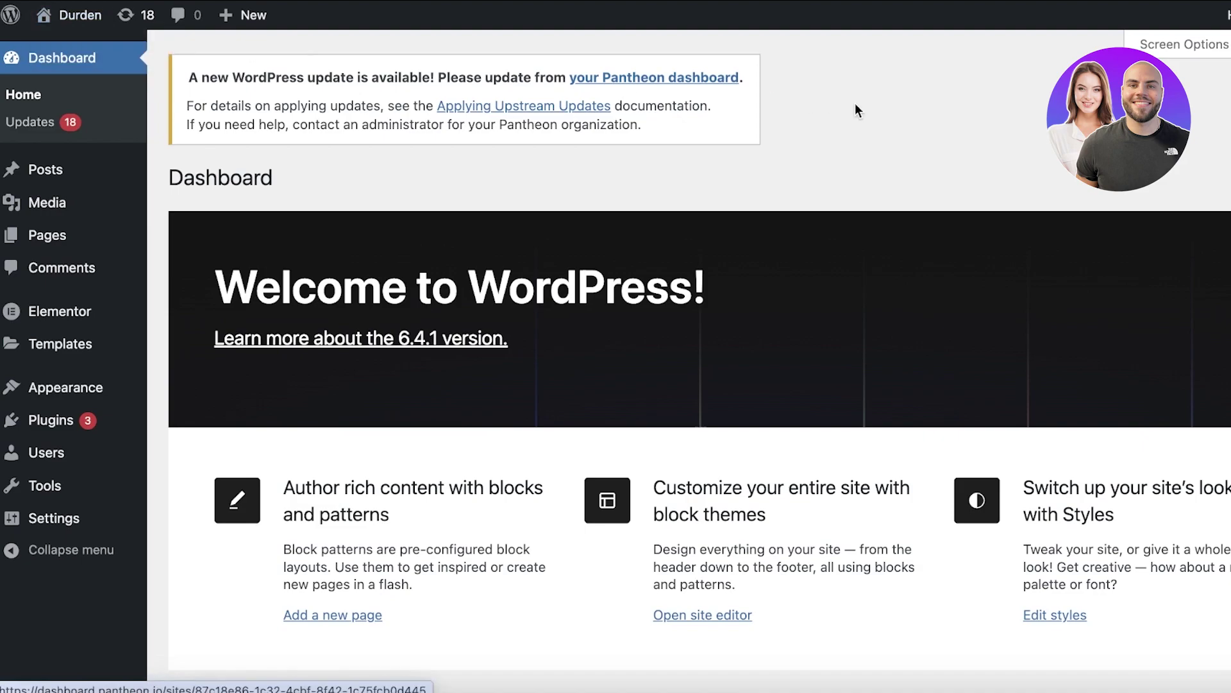